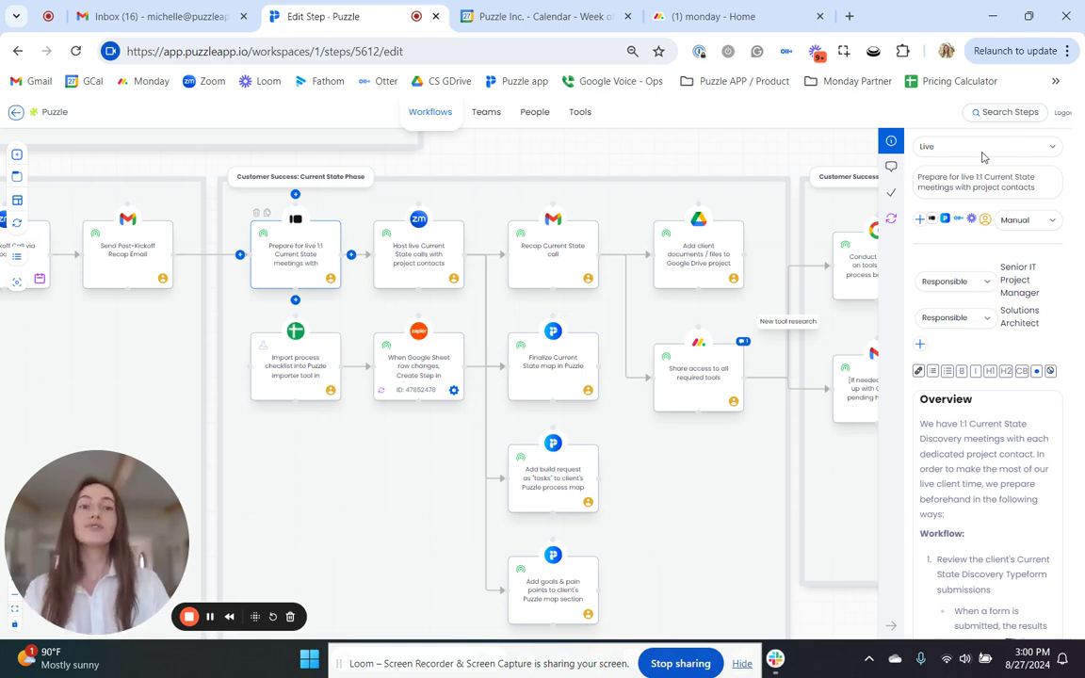
- Change the status of the "Prepare for live 1:1 Current State meetings" step to Archived, and return it to Live
click(1017, 151)
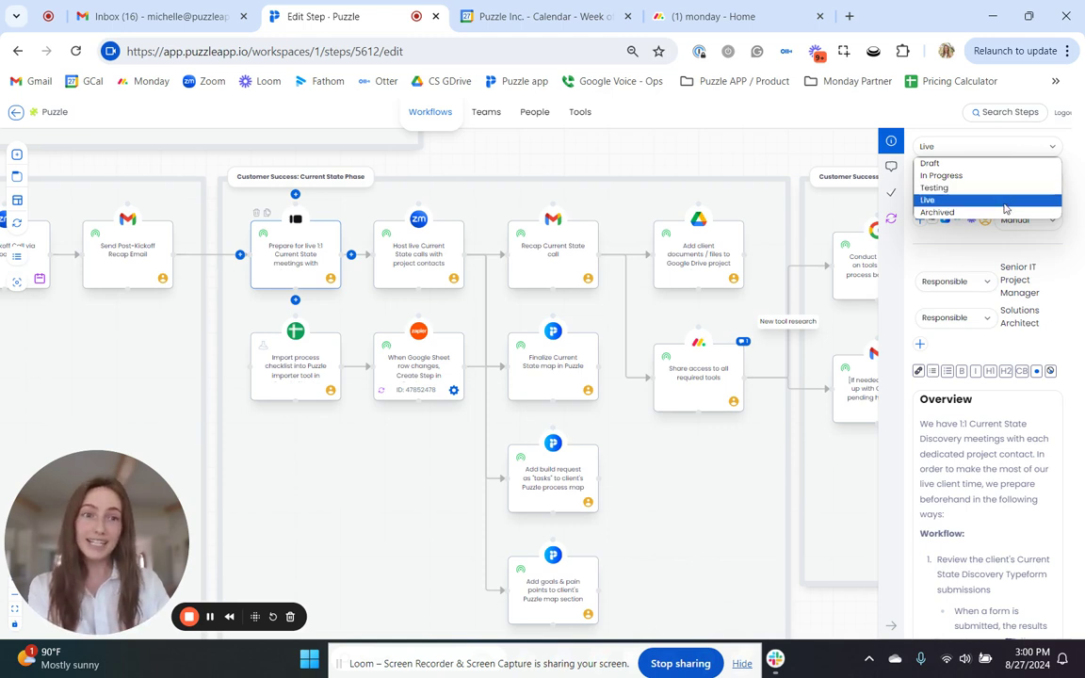
click(1012, 328)
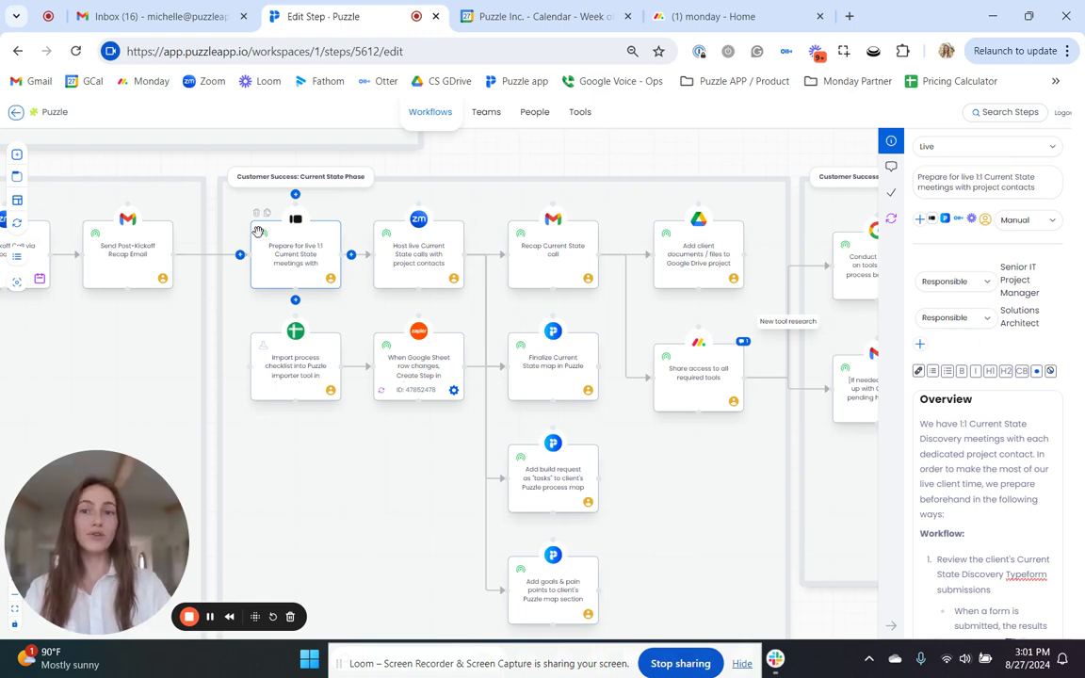
scroll(257, 231, up, 2)
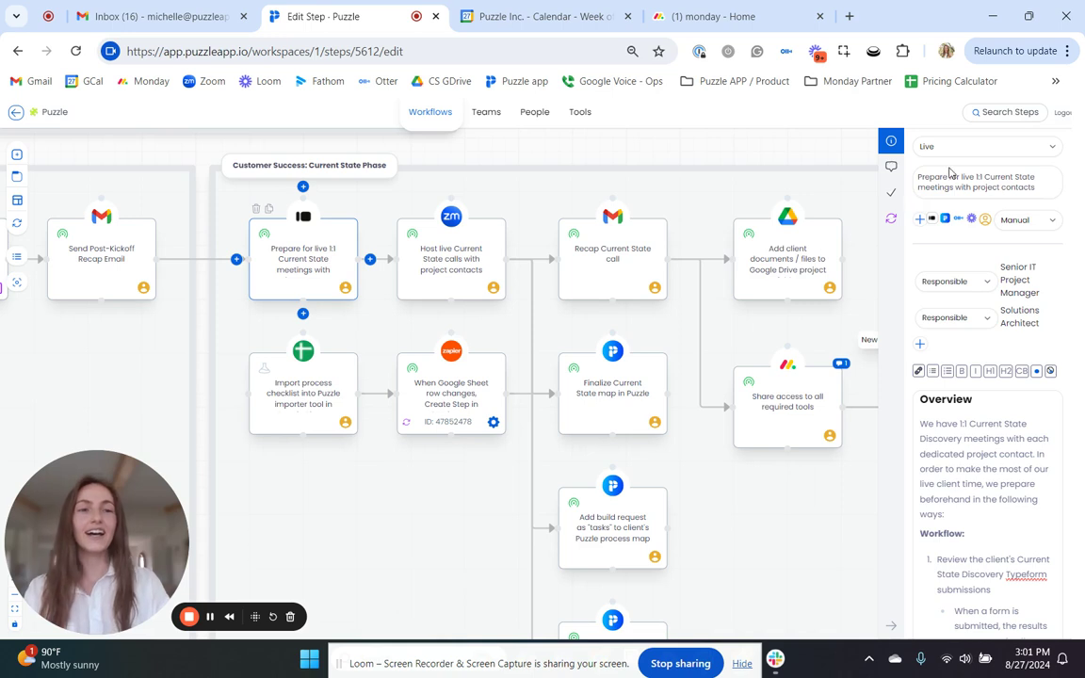
click(980, 146)
click(947, 213)
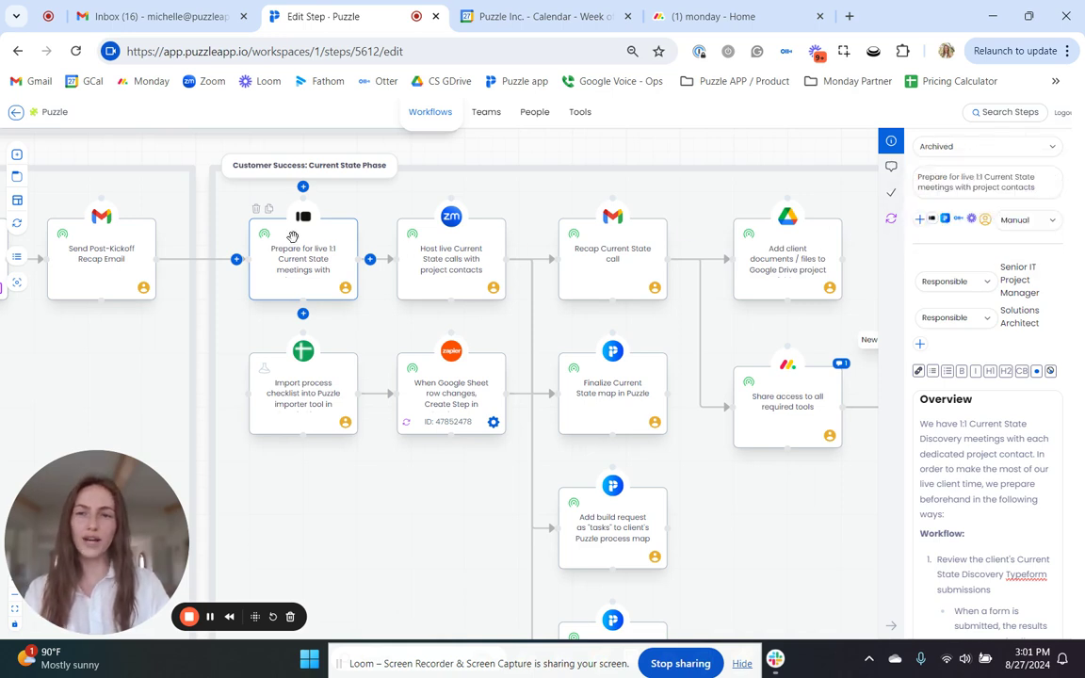
click(980, 147)
click(946, 200)
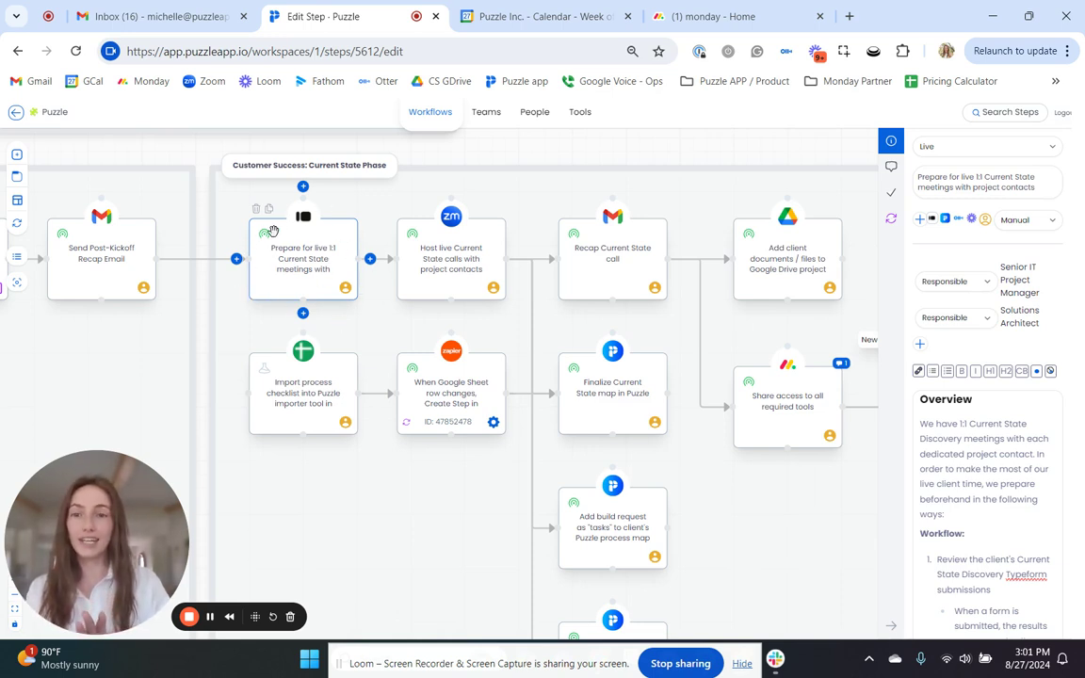
- Check the tools assigned to the prepare step, switching its main tool to Loom and back to Typeform
click(924, 228)
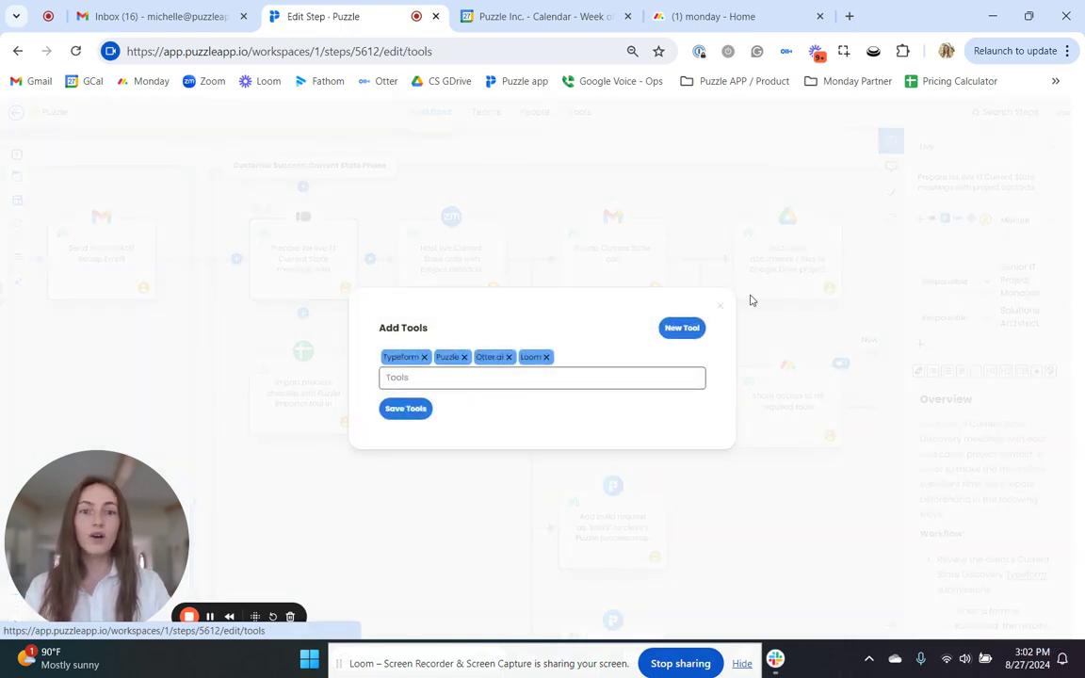
click(1010, 348)
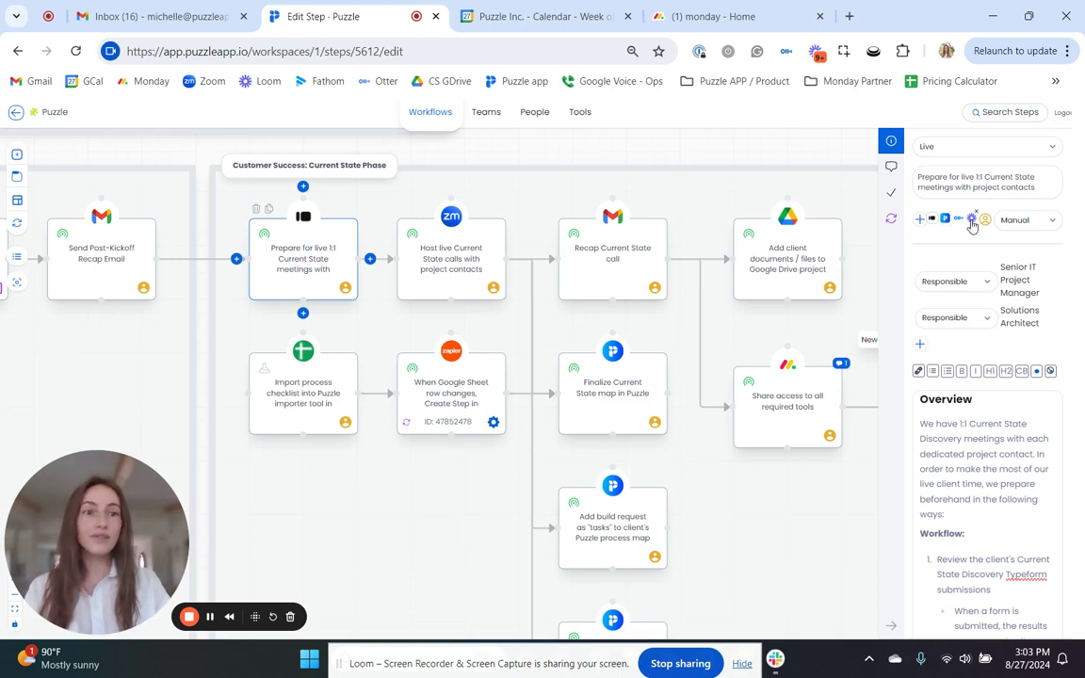
click(971, 219)
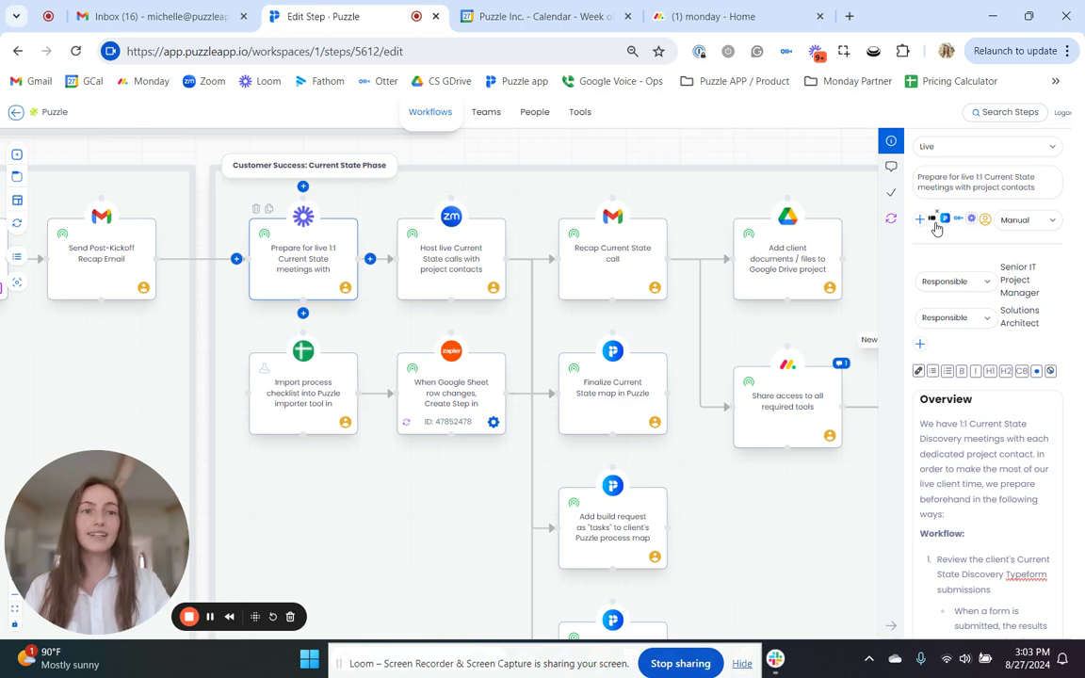
click(935, 225)
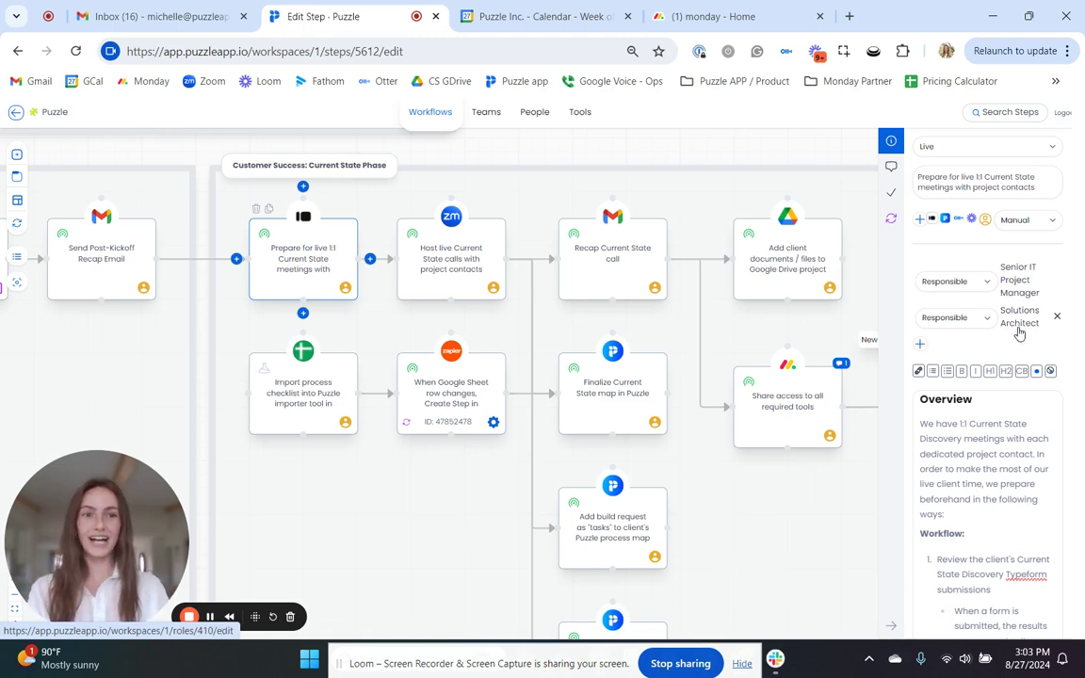
- Assign the Puzzle Client role to the "Prepare for live 1:1" step and set its involvement to Consulted
click(922, 346)
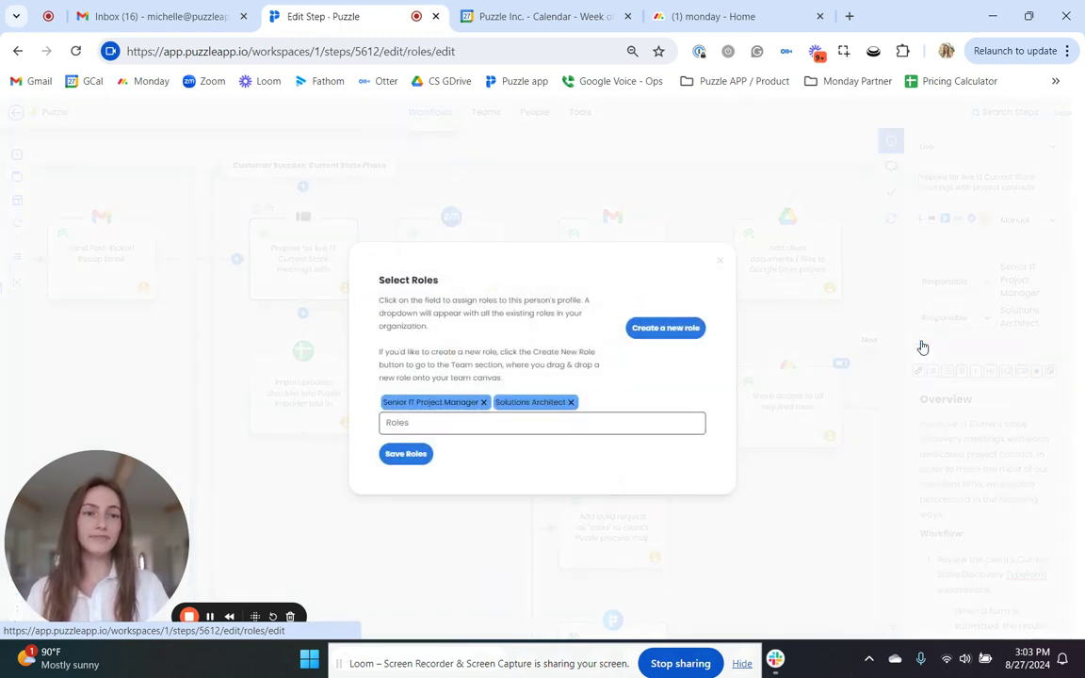
click(451, 425)
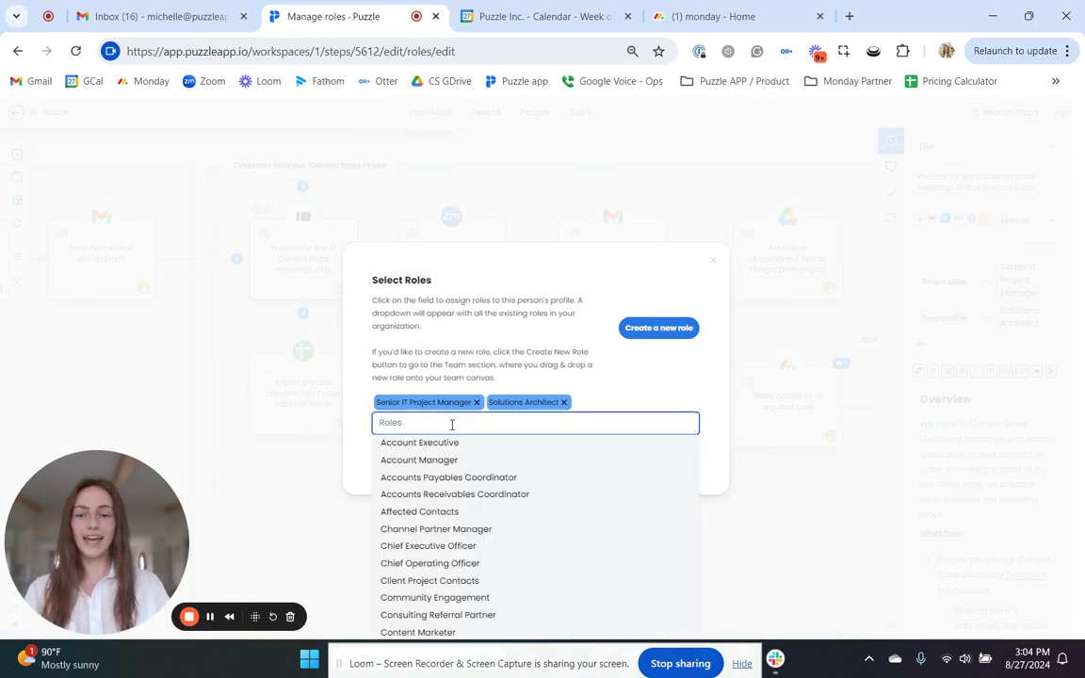
text(client)
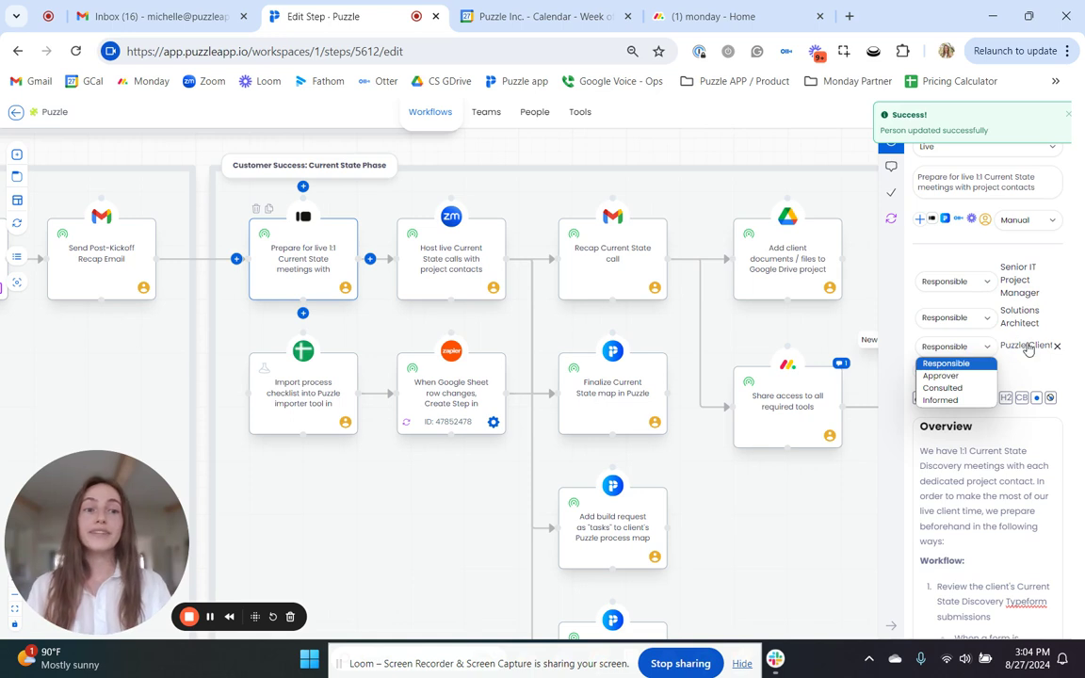
click(968, 401)
click(966, 388)
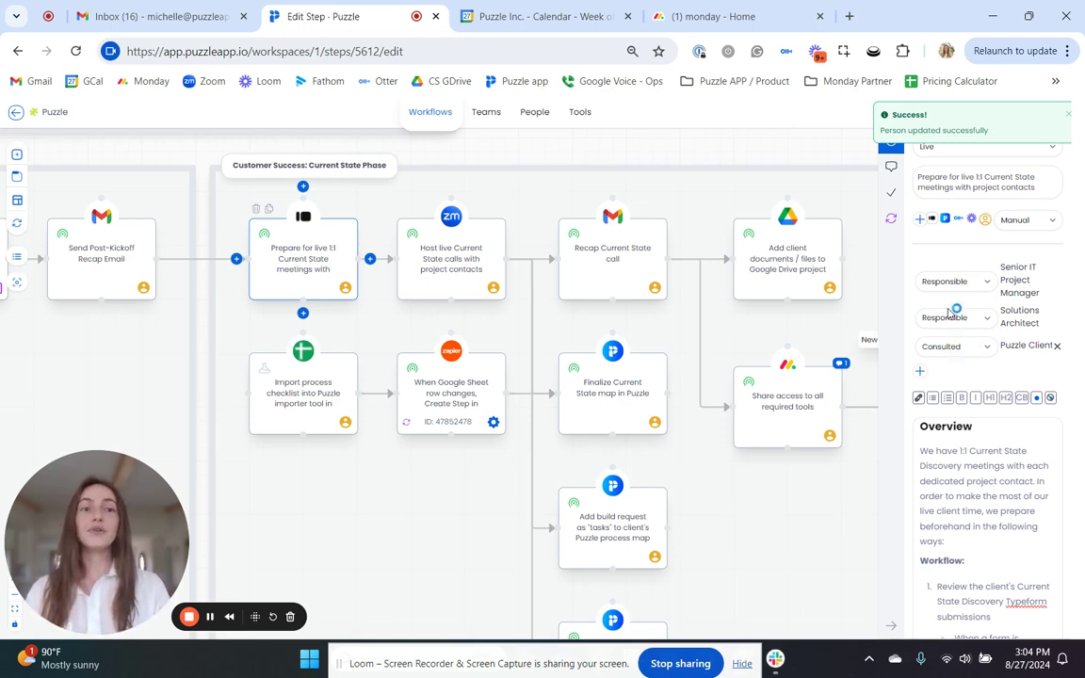
click(953, 349)
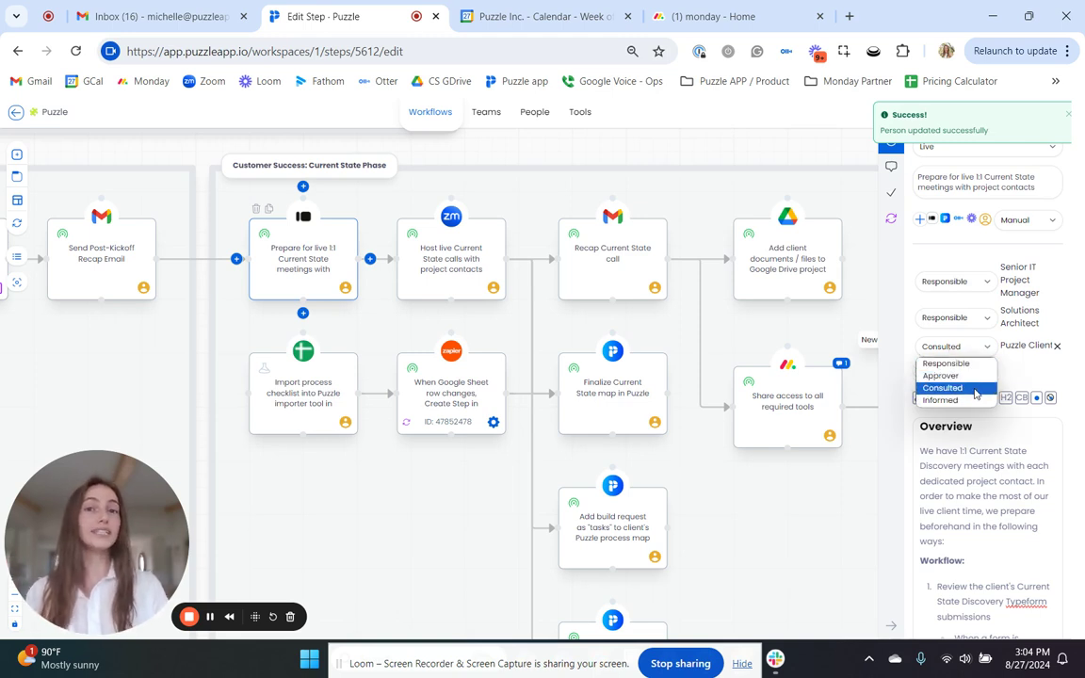
click(996, 497)
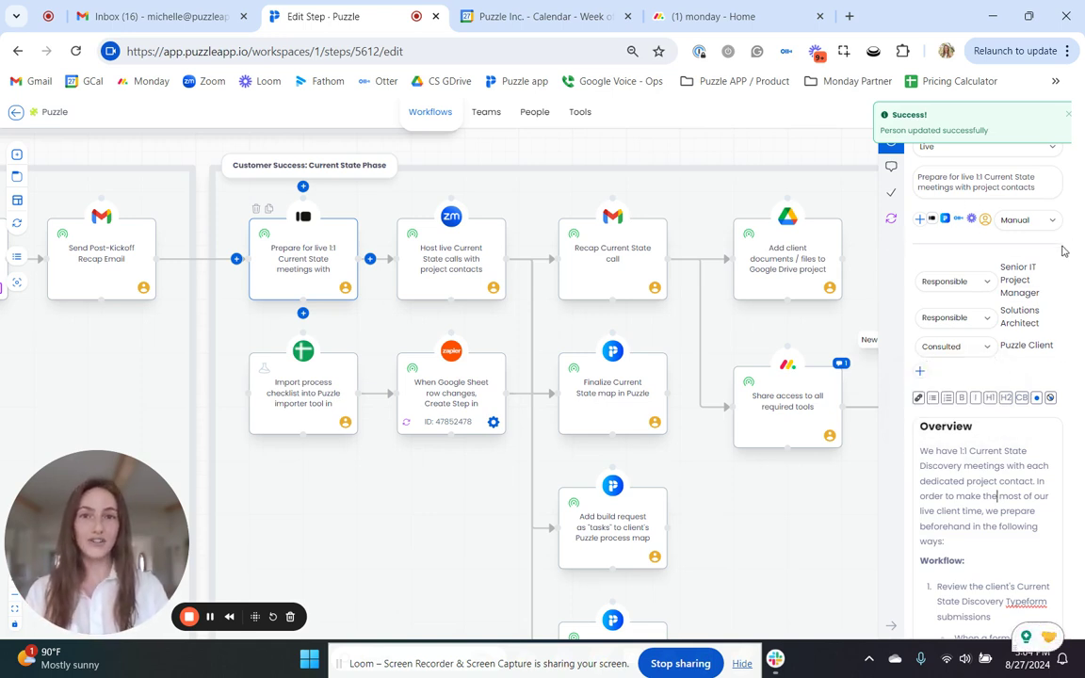
- Add a new step to the Current State Phase and enter "Overview:" in its notes as an H1 heading
scroll(1018, 429, down, 3)
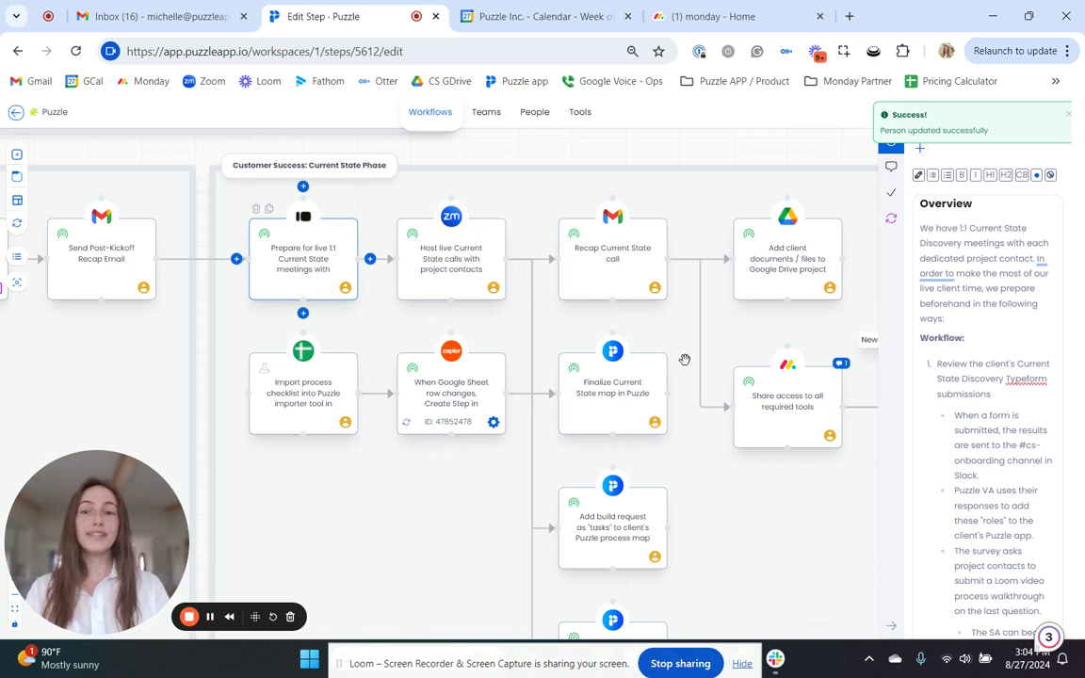
click(17, 156)
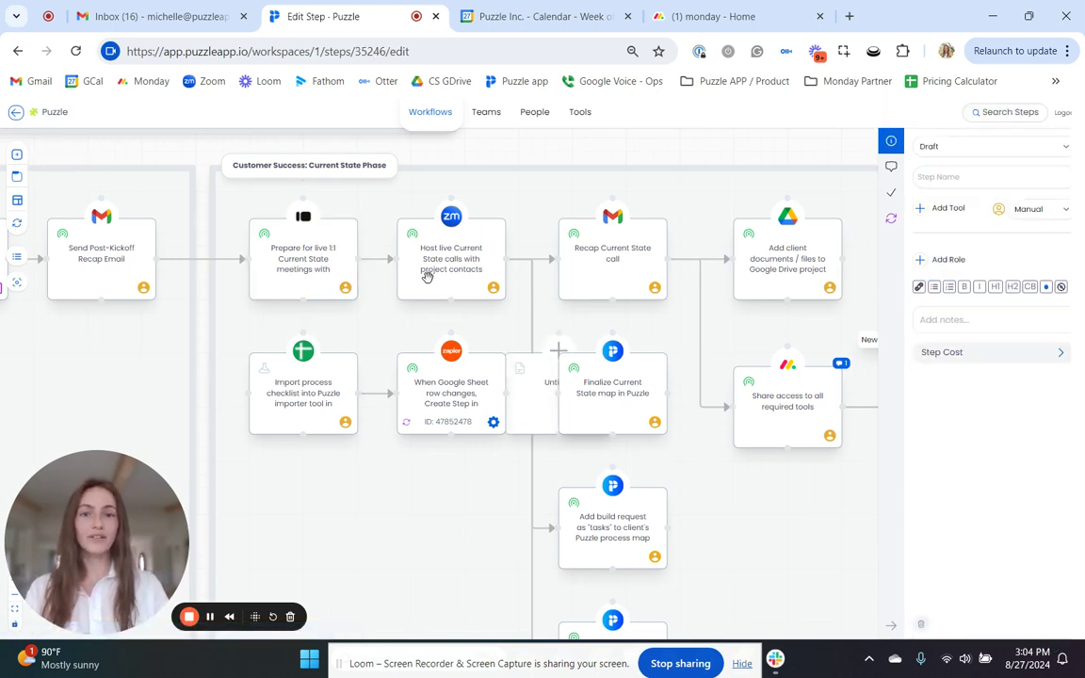
click(945, 322)
text(Overview:)
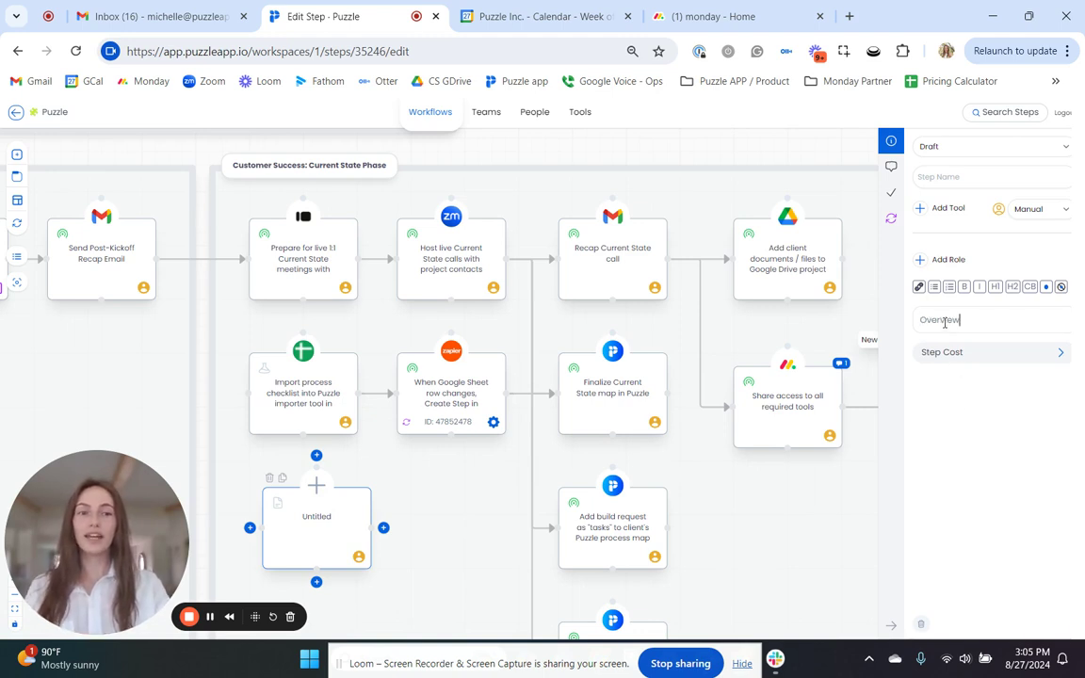
key(Return)
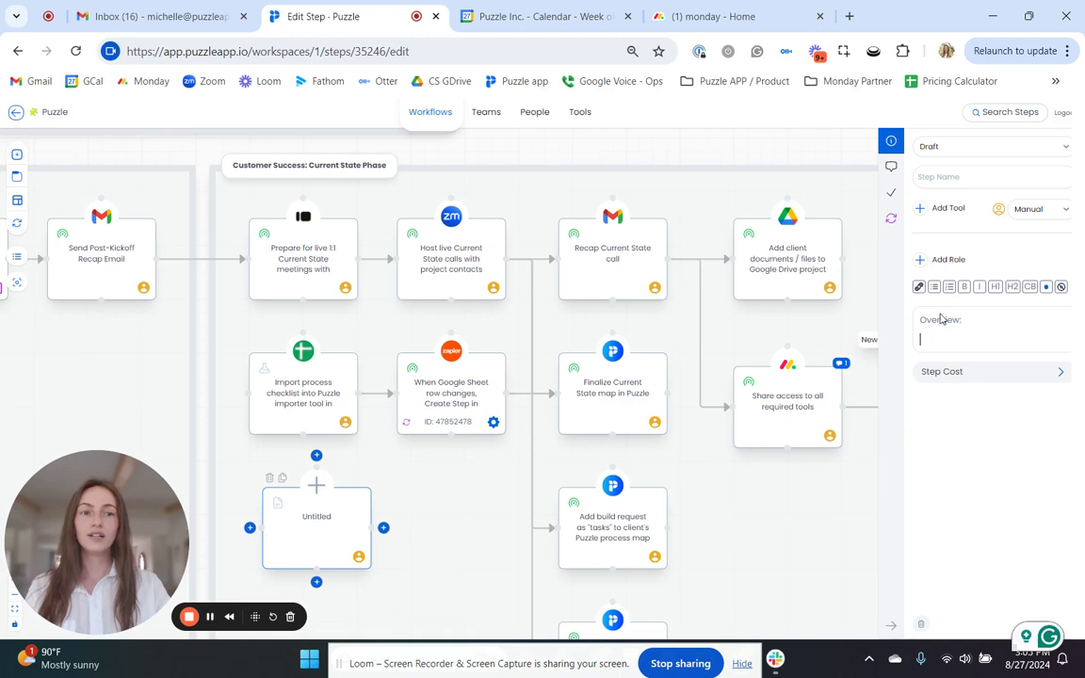
triple_click(939, 320)
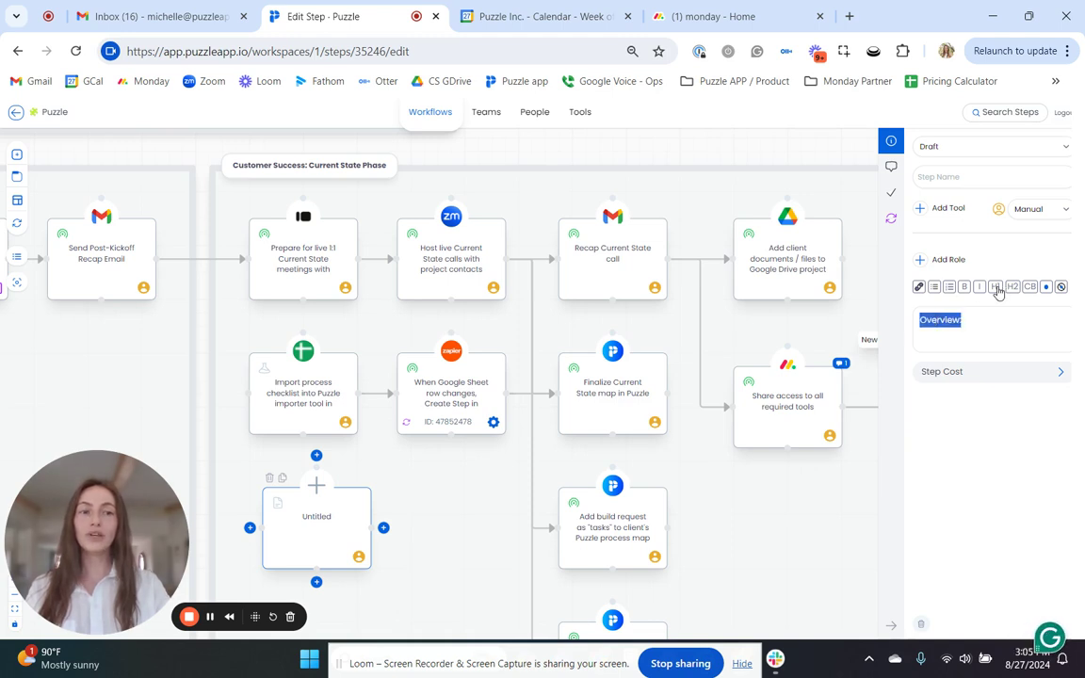
click(996, 289)
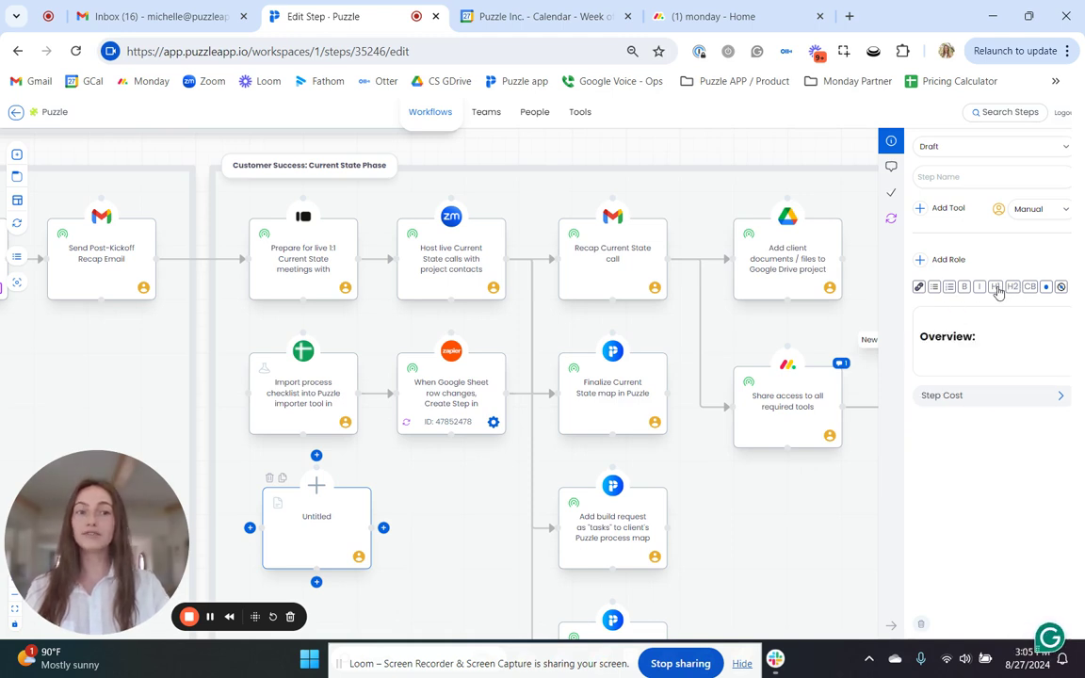
- Add a "Useful Links:" heading below the overview section in the untitled step's notes
click(996, 337)
key(Return)
key(Return)
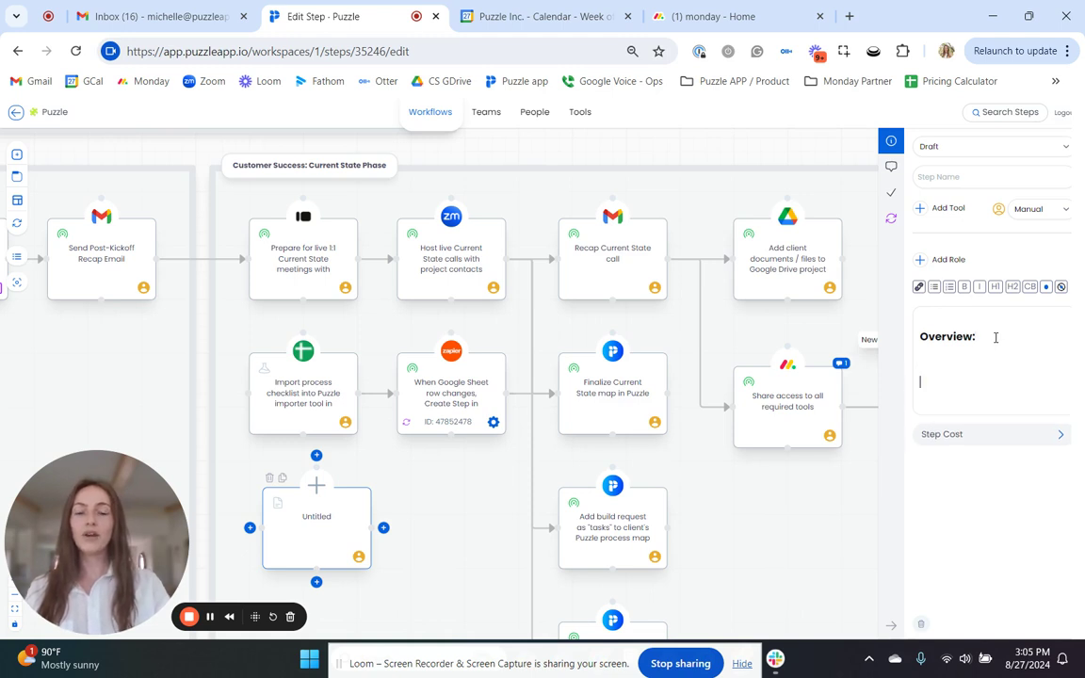
text(Usefu)
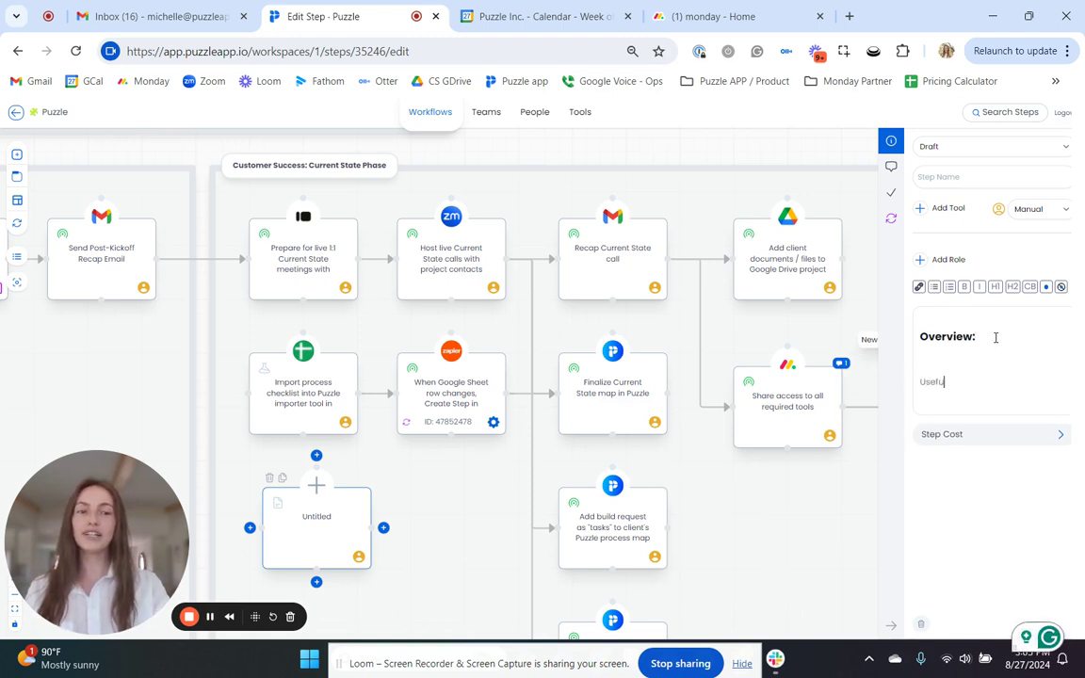
text(l Links:)
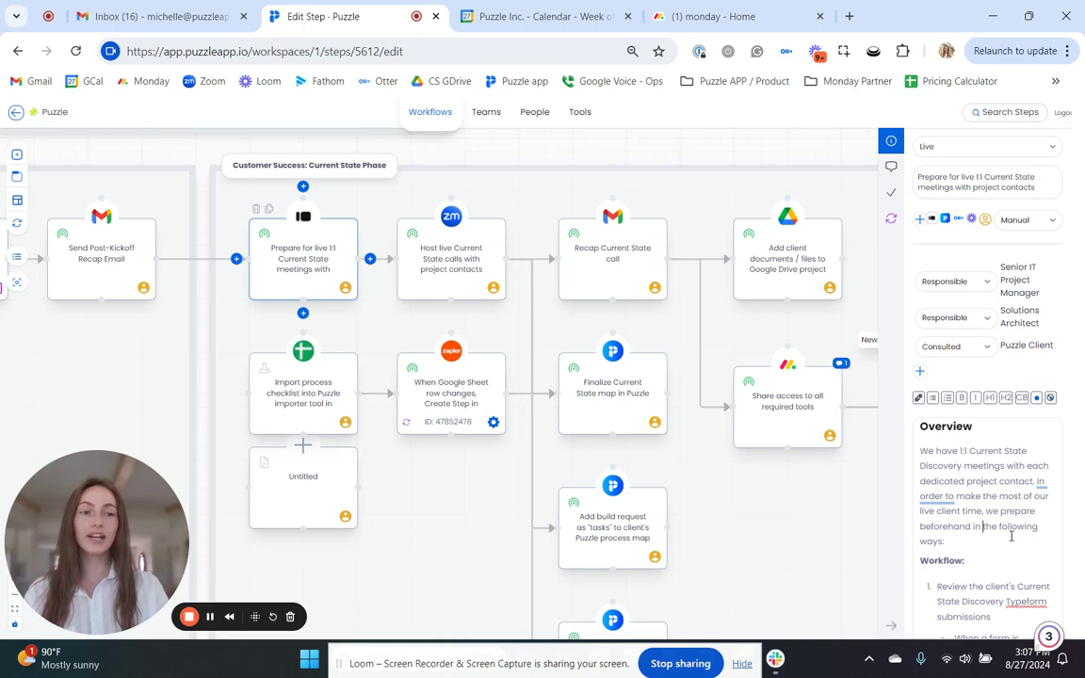
- Review the notes and useful links of the "Prepare for live 1:1" and "Recap Current State call" steps
scroll(1012, 536, down, 3)
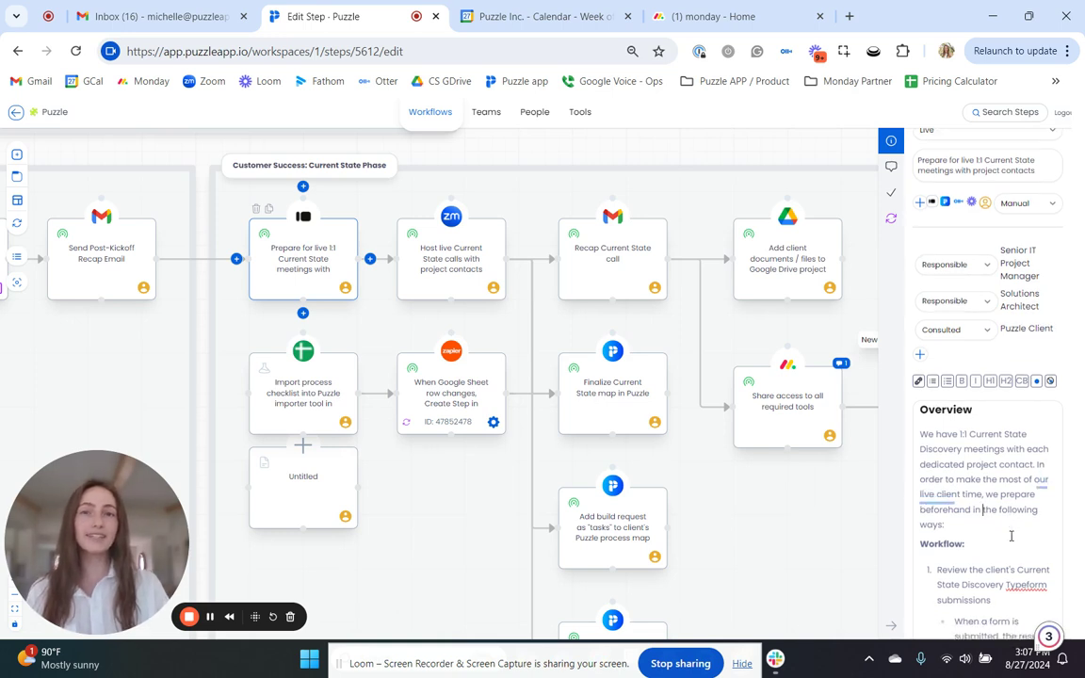
scroll(975, 424, up, 1)
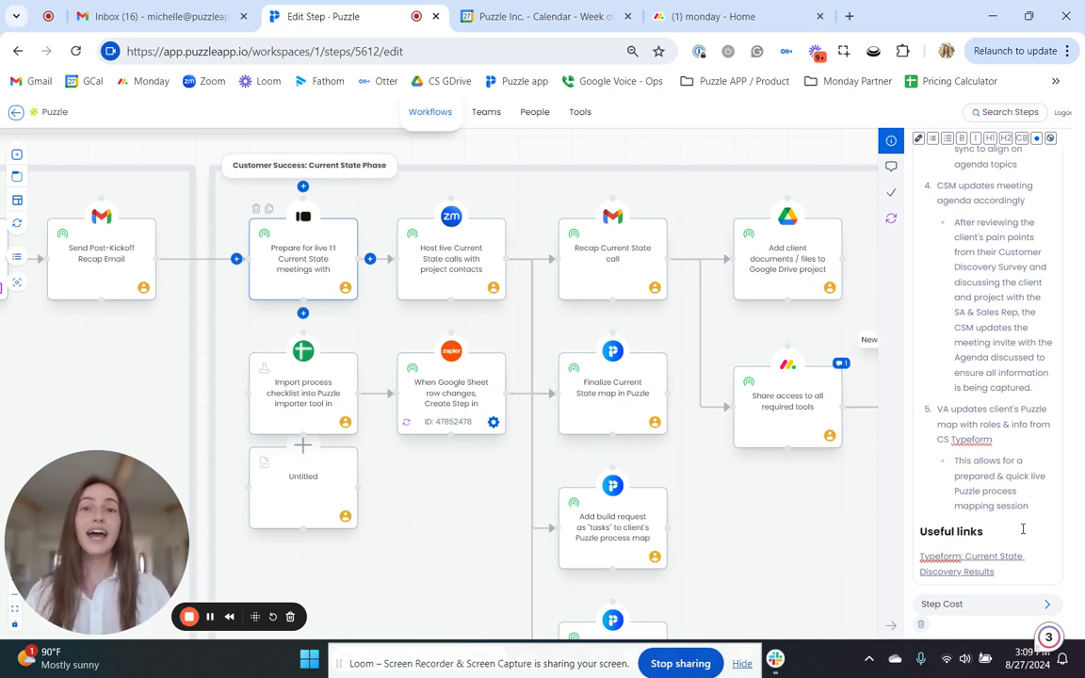
click(1023, 530)
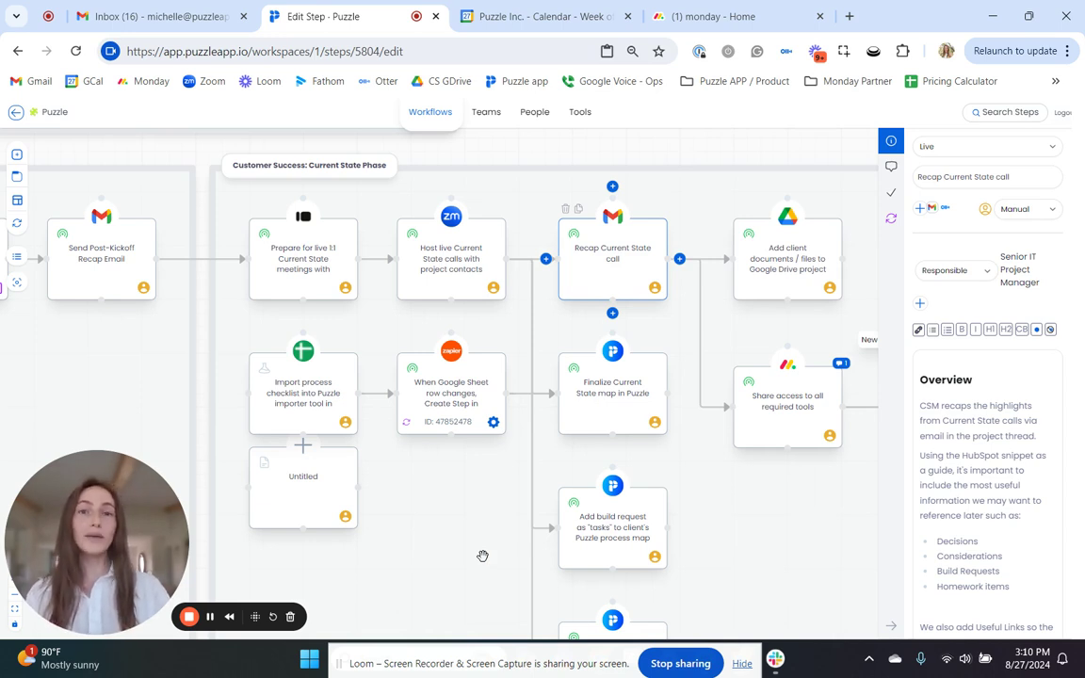
scroll(988, 484, down, 3)
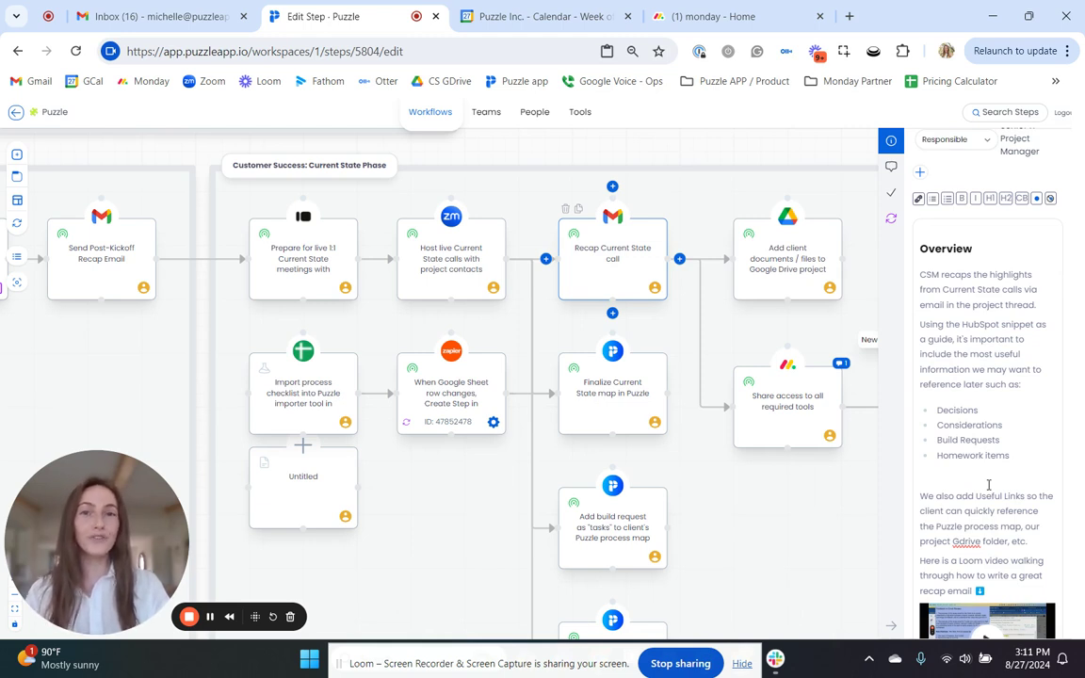
scroll(989, 484, down, 3)
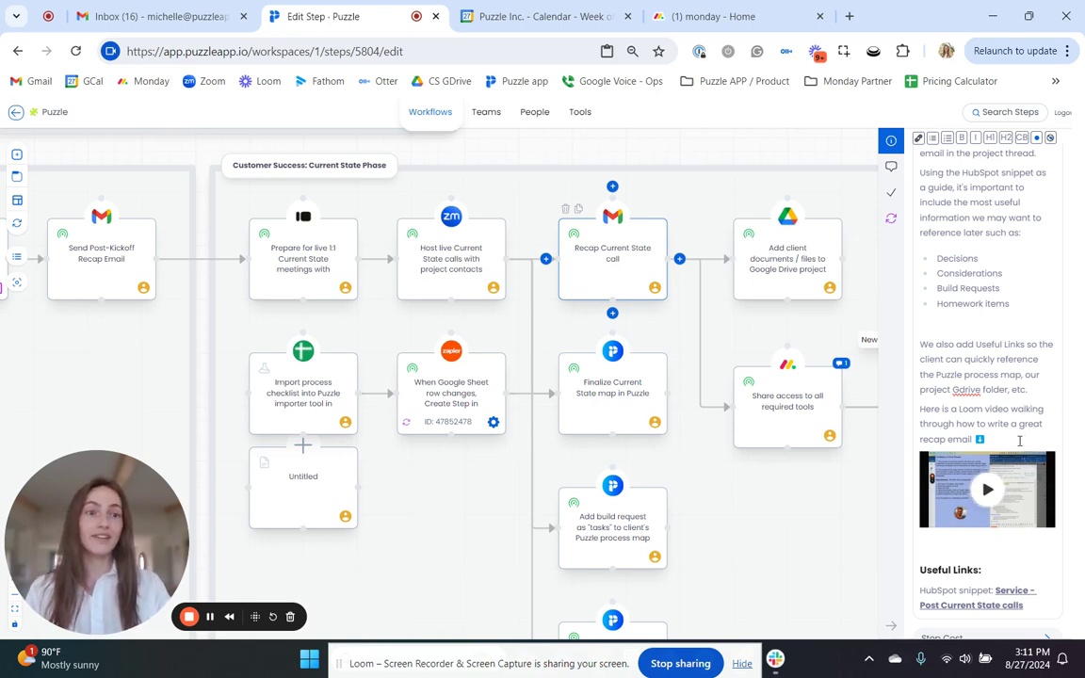
click(1020, 440)
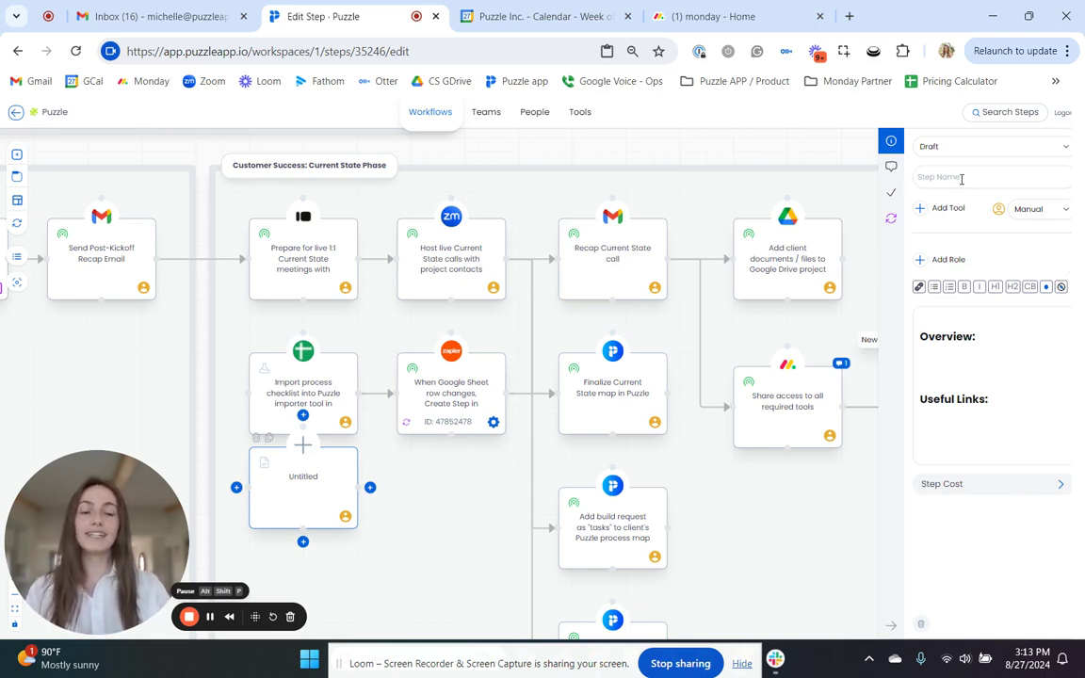
- Begin the untitled step's name with a mention of the Customer Support Representative role
click(962, 178)
text(@)
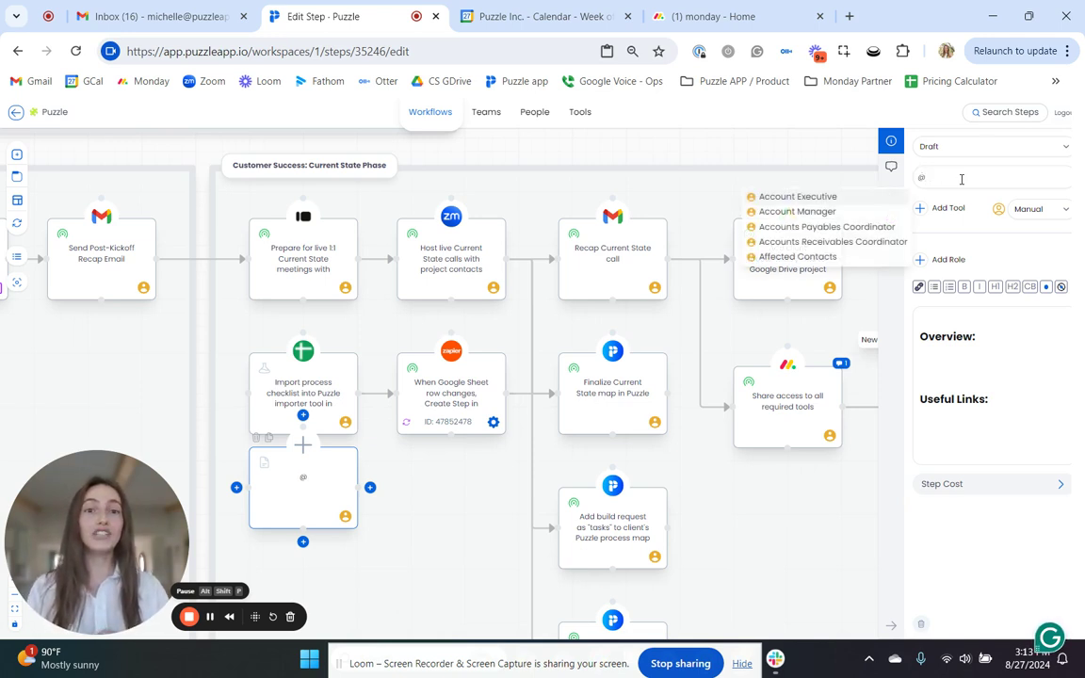
key(BackSpace)
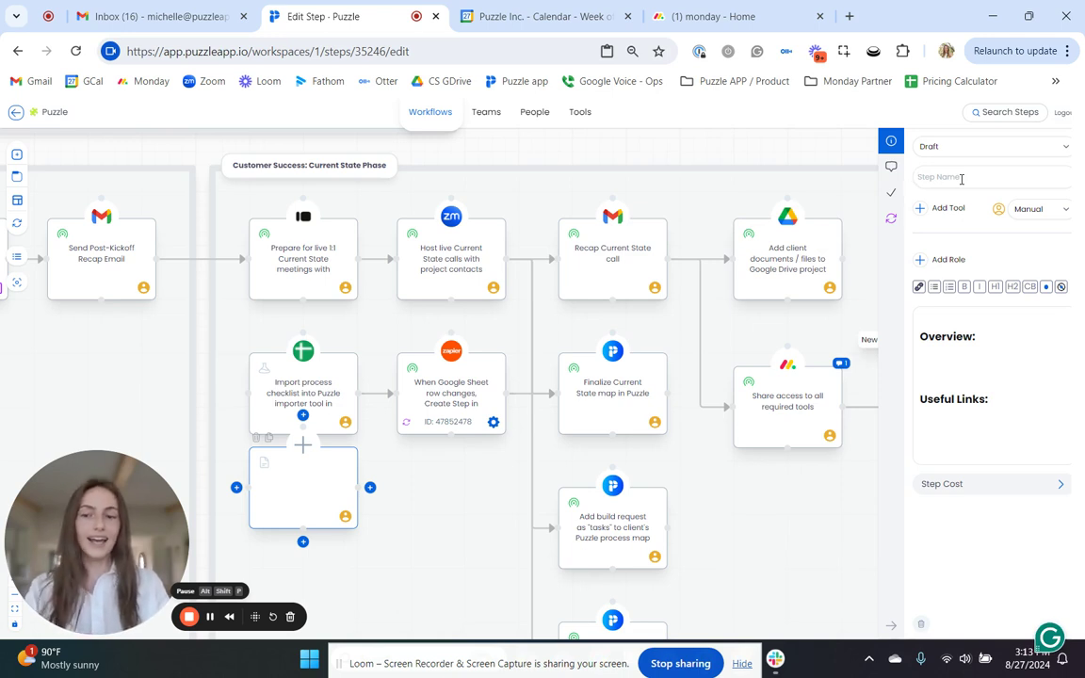
text(@cust)
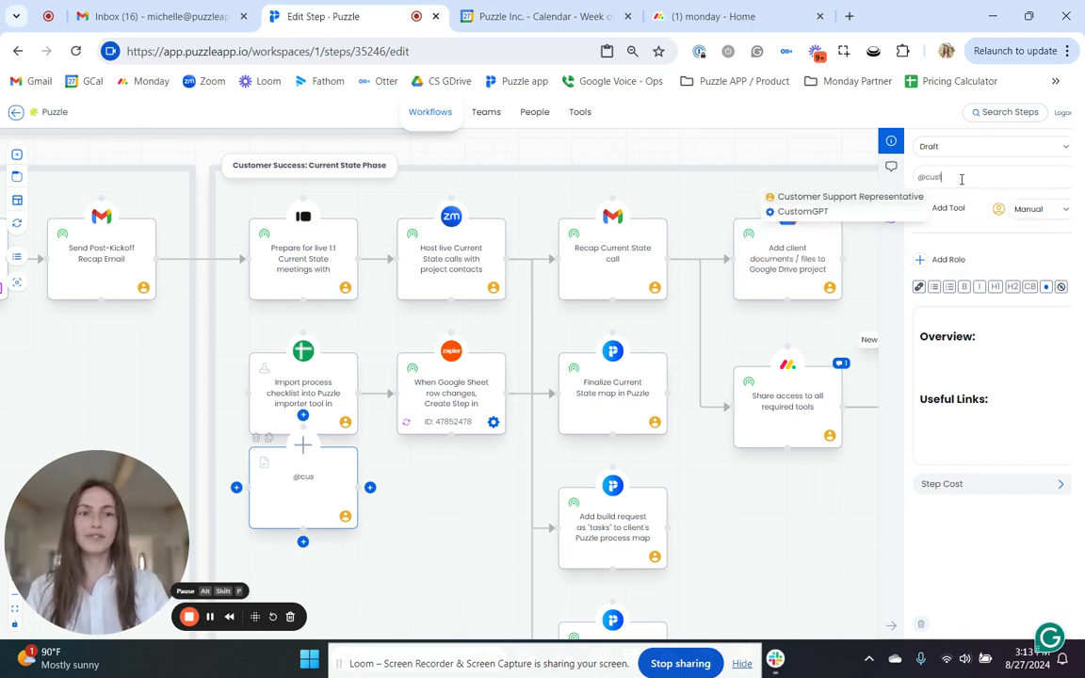
key(Return)
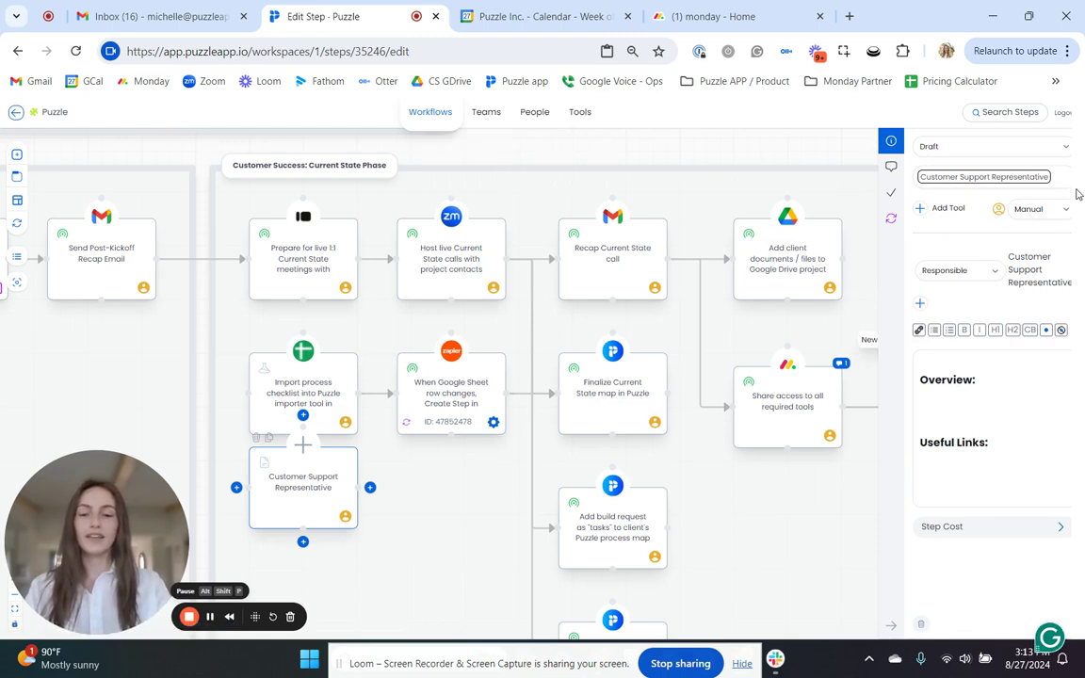
- Continue the step name with "responds to ticket in" and end it with a mention of the HubSpot tool
text(responds to)
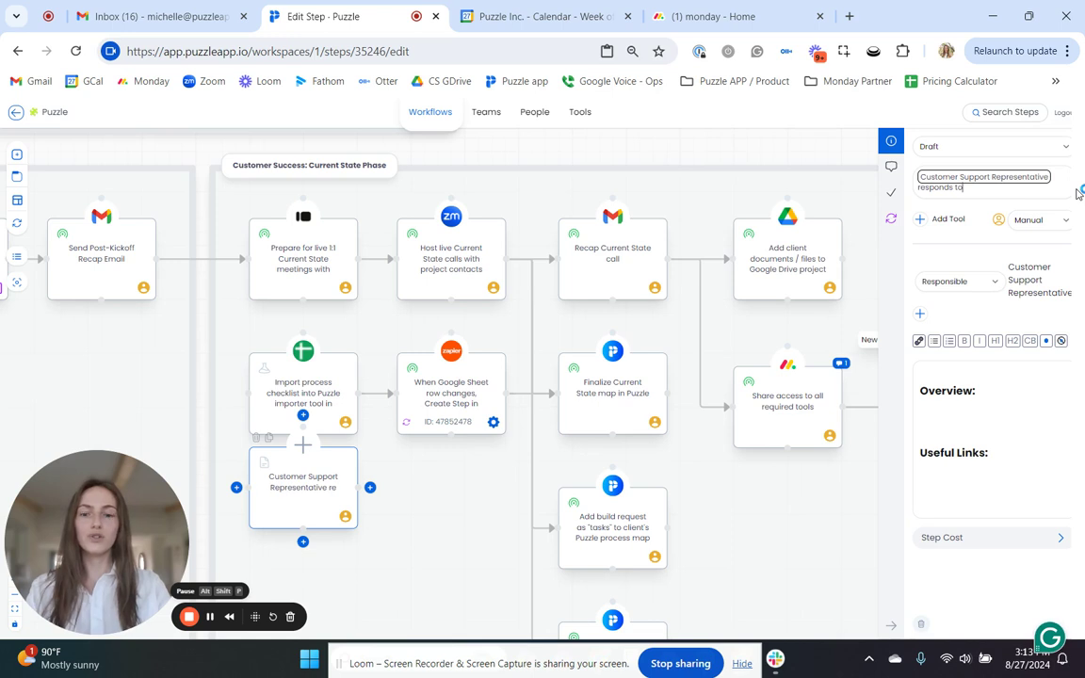
text( ticket in)
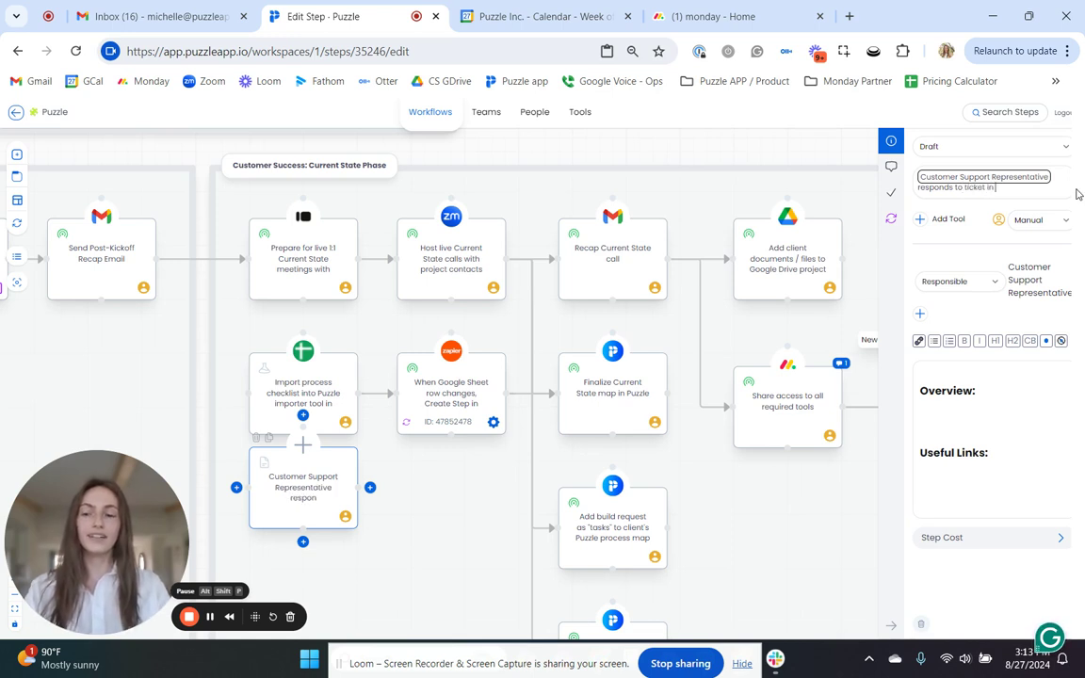
text( @)
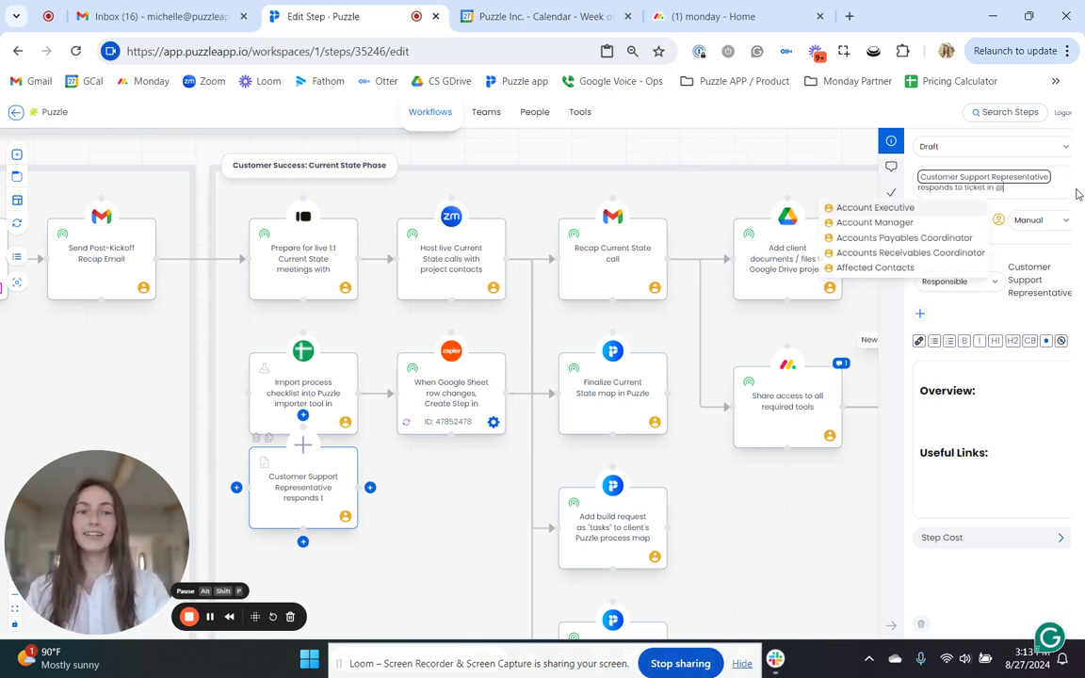
text(hub)
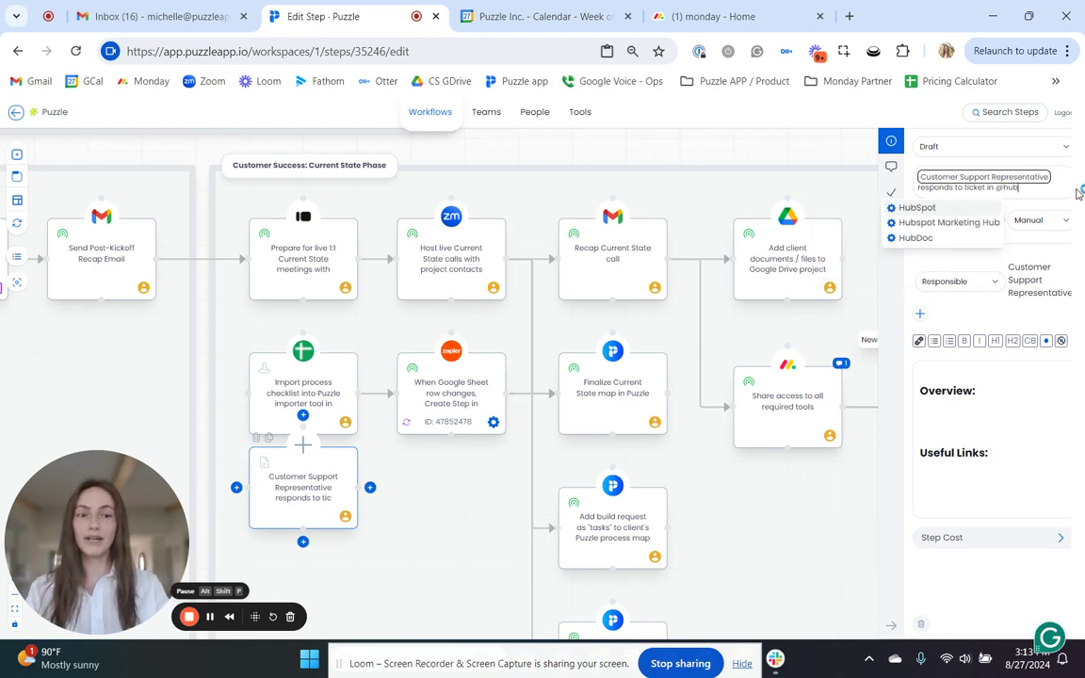
key(Return)
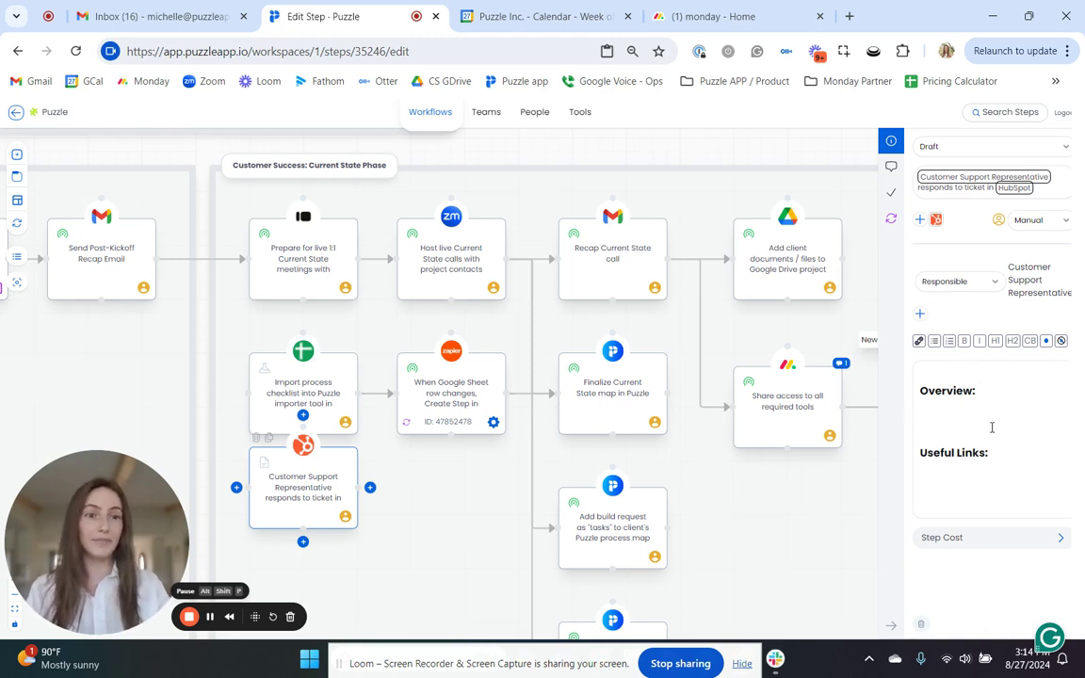
- List "Point A" and "Point B" under the Overview heading and format them as a numbered list
click(938, 345)
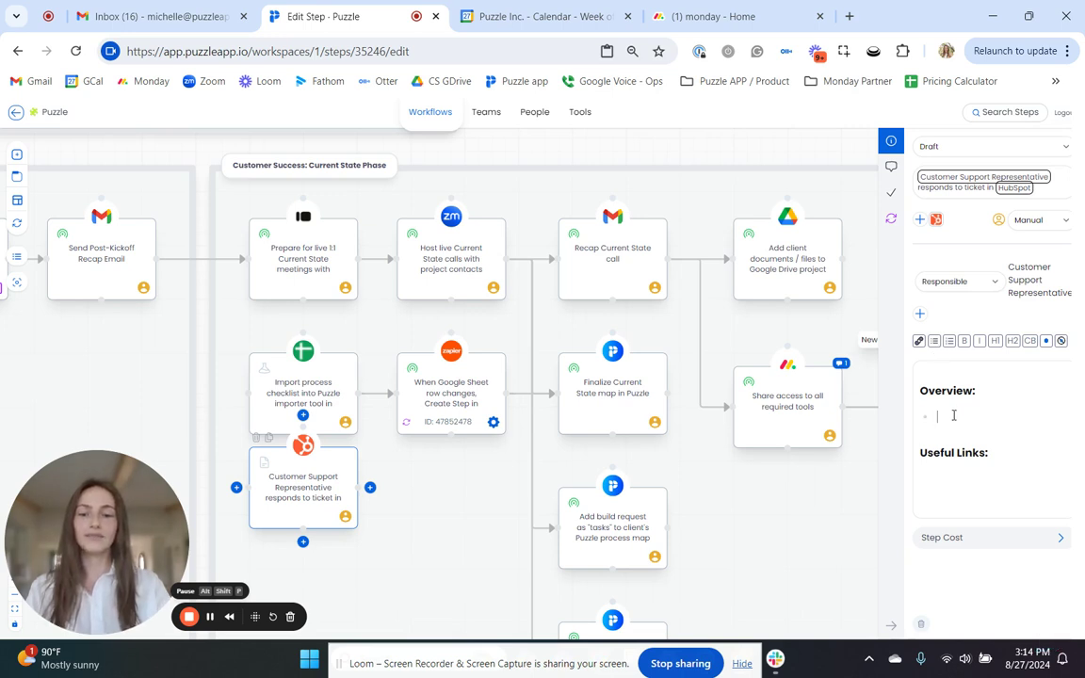
text(Point A)
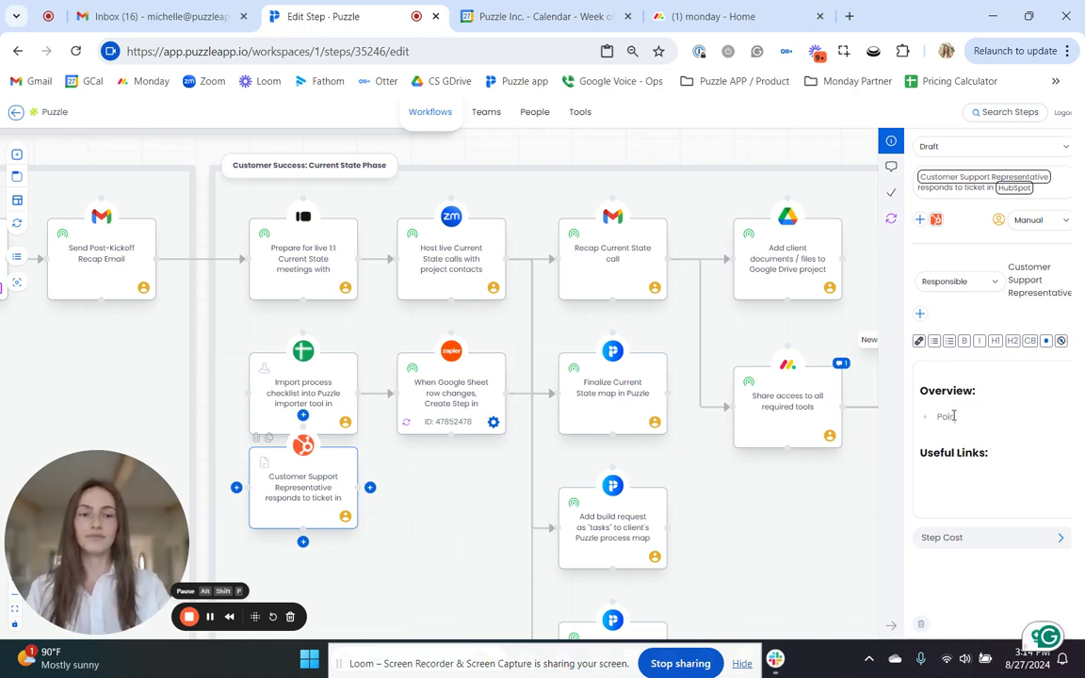
key(Return)
text(Point B)
key(Return)
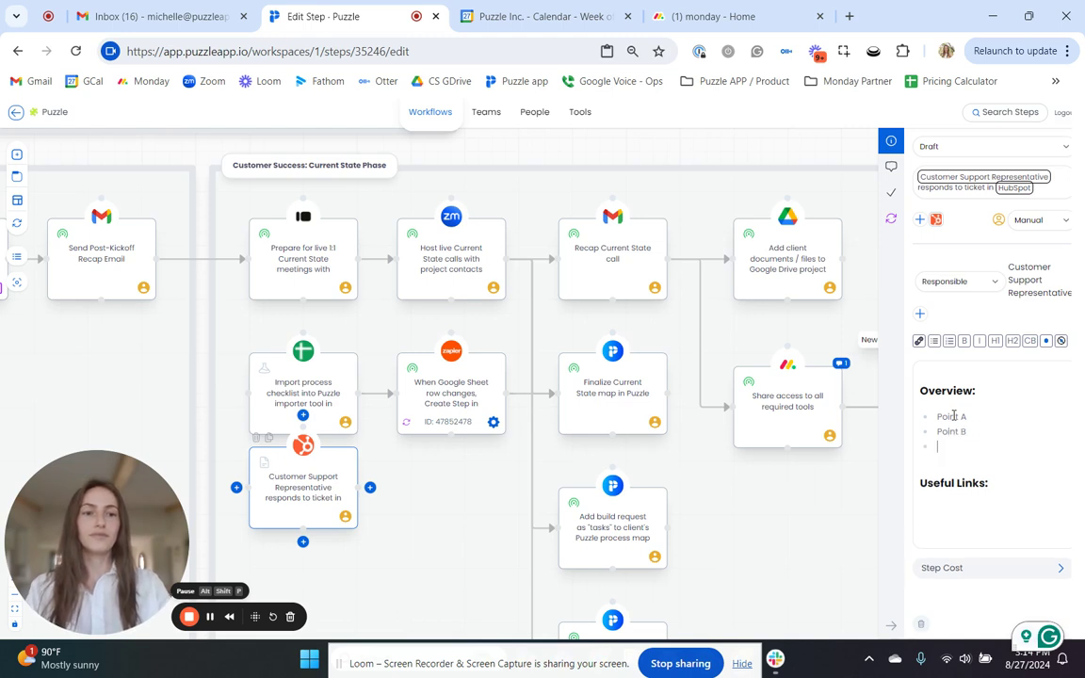
click(949, 342)
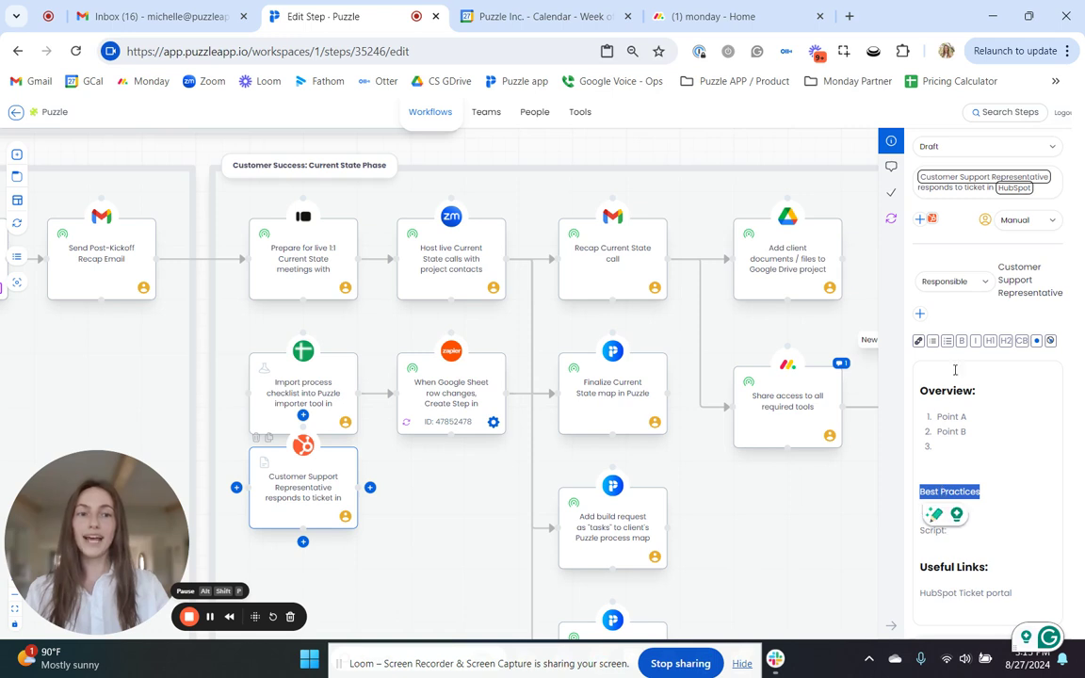
- Format the "Best Practices" line in the notes as bold, italic and H2
click(962, 342)
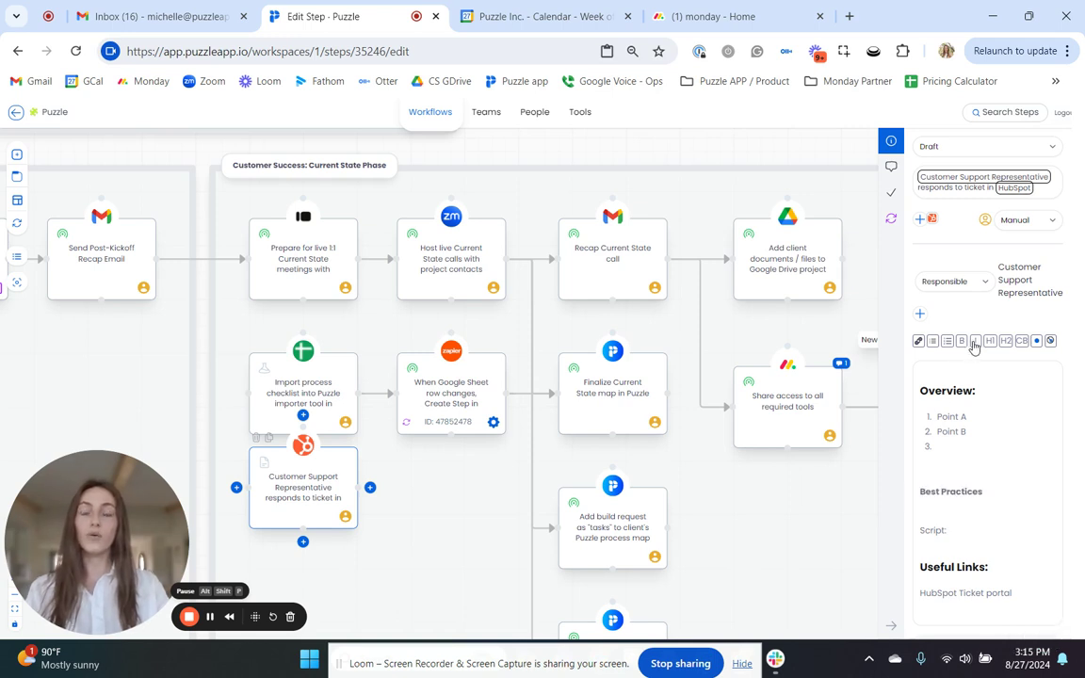
click(975, 346)
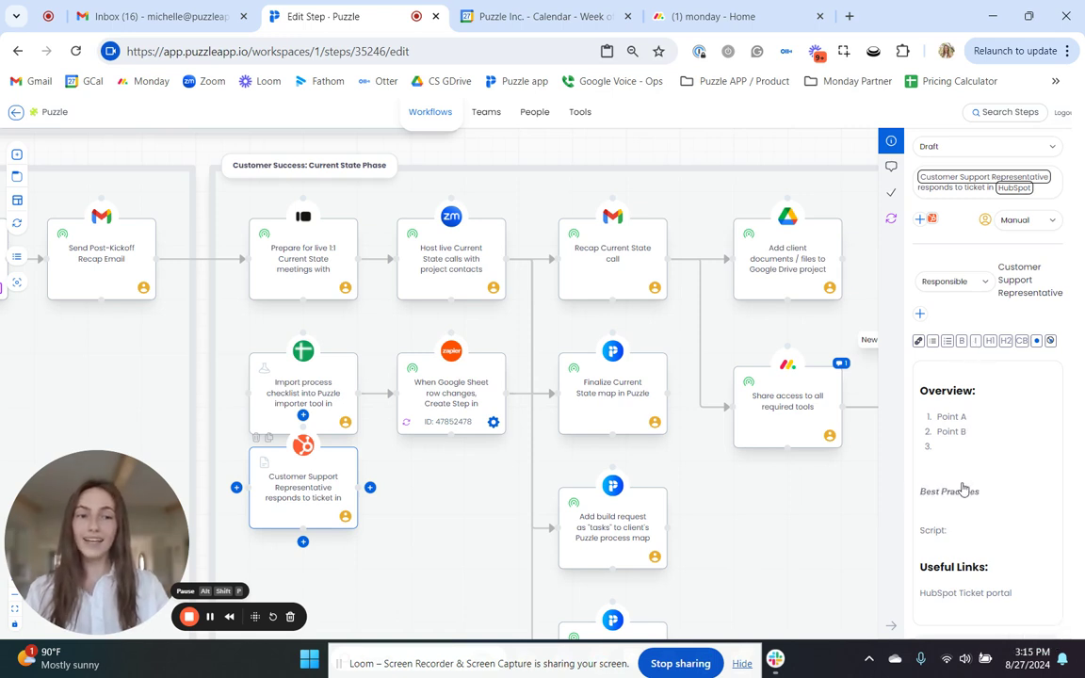
click(1005, 346)
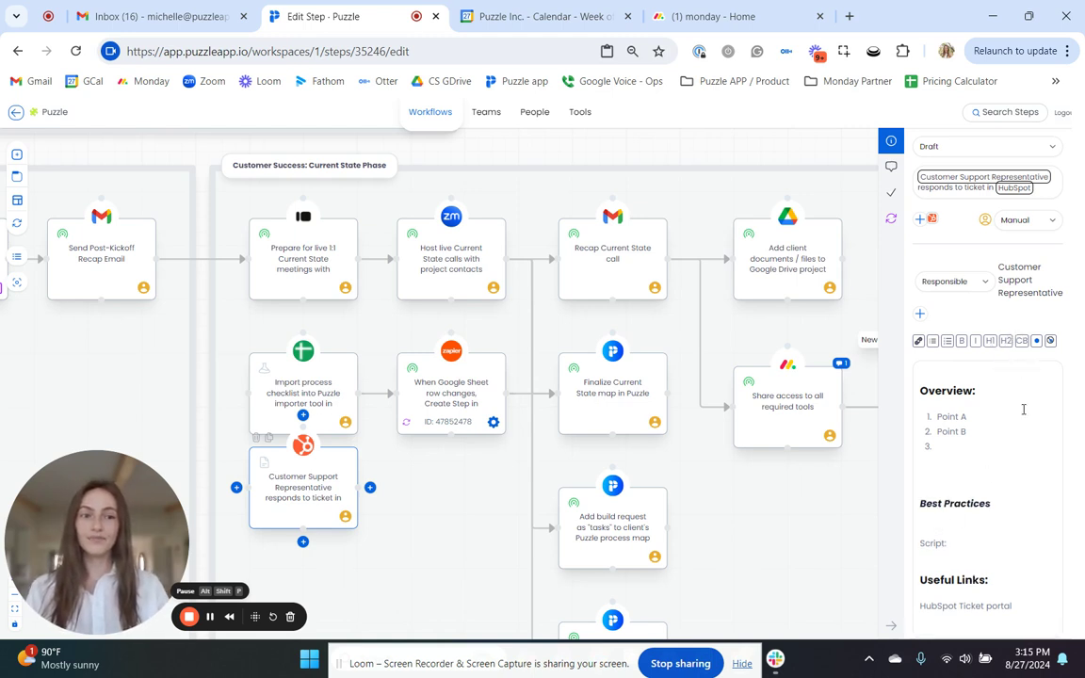
- Format "Script:" as a code block and color the "Make your test blue" list item blue
double_click(933, 543)
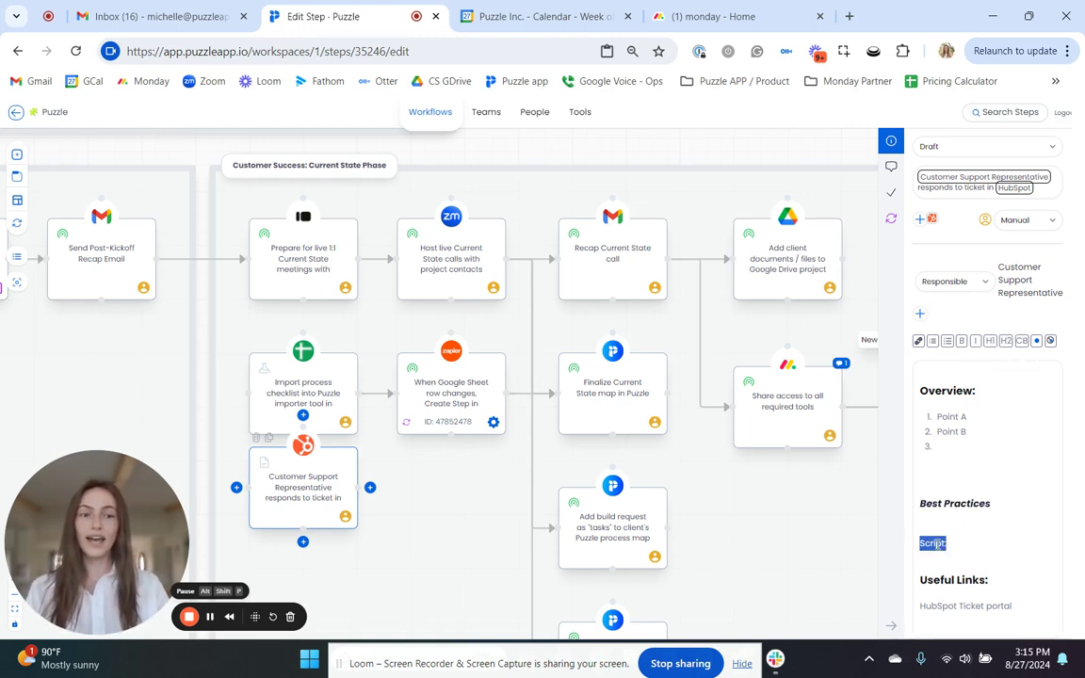
click(1024, 343)
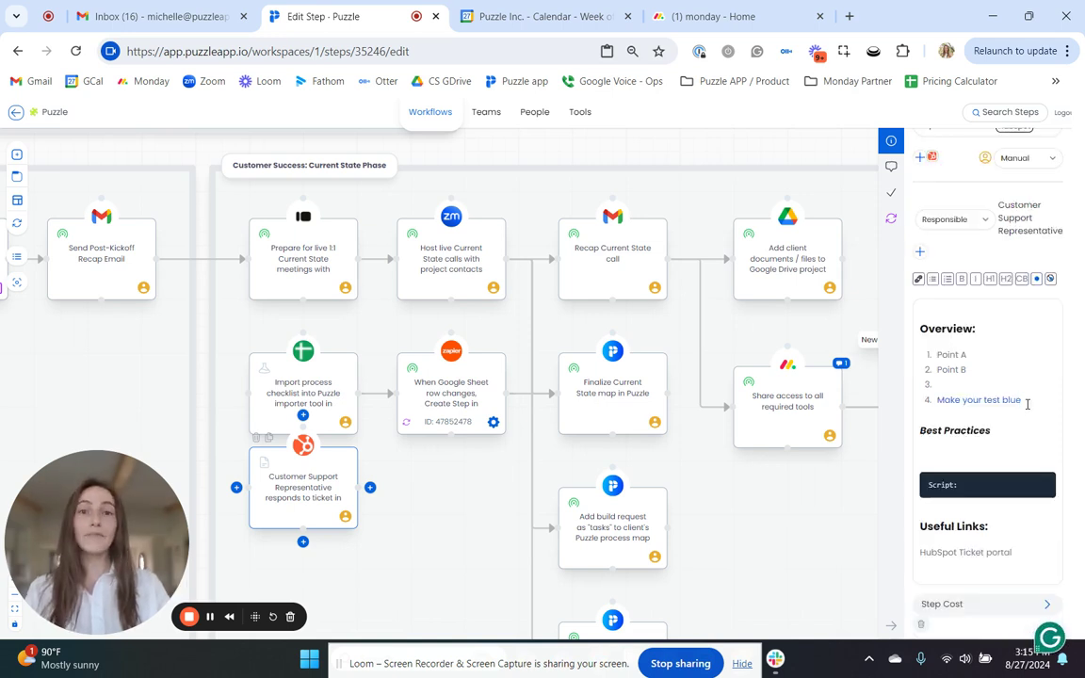
drag(1027, 404, 934, 406)
click(1037, 280)
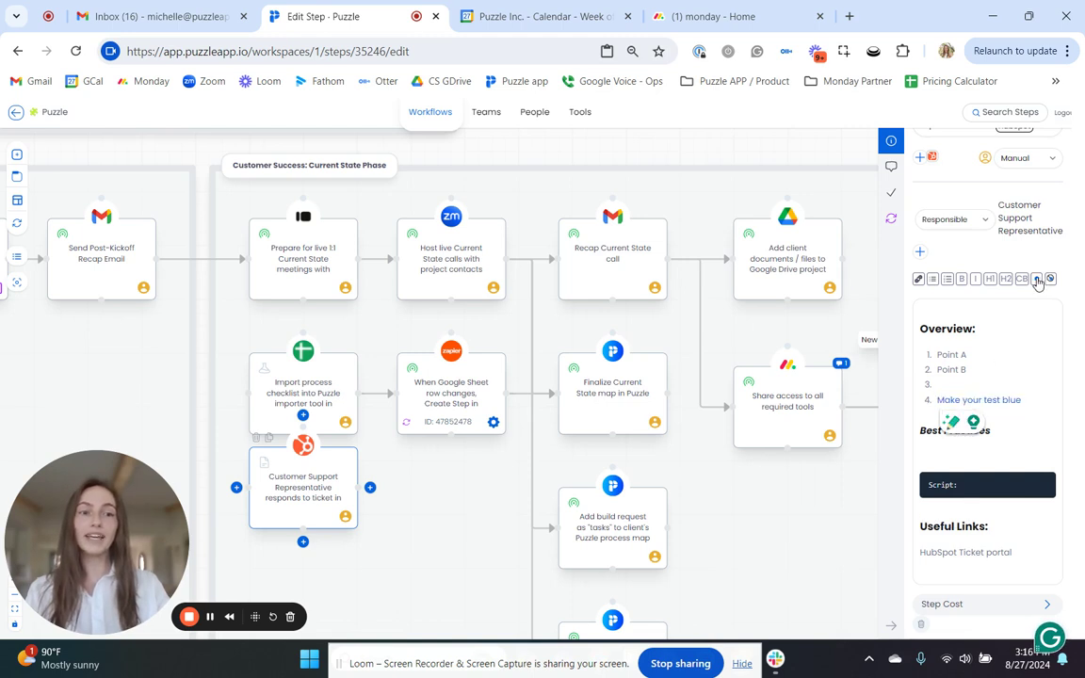
- Link the "HubSpot Ticket portal" text under Useful Links to google.com
click(1028, 557)
drag(1018, 556, 920, 559)
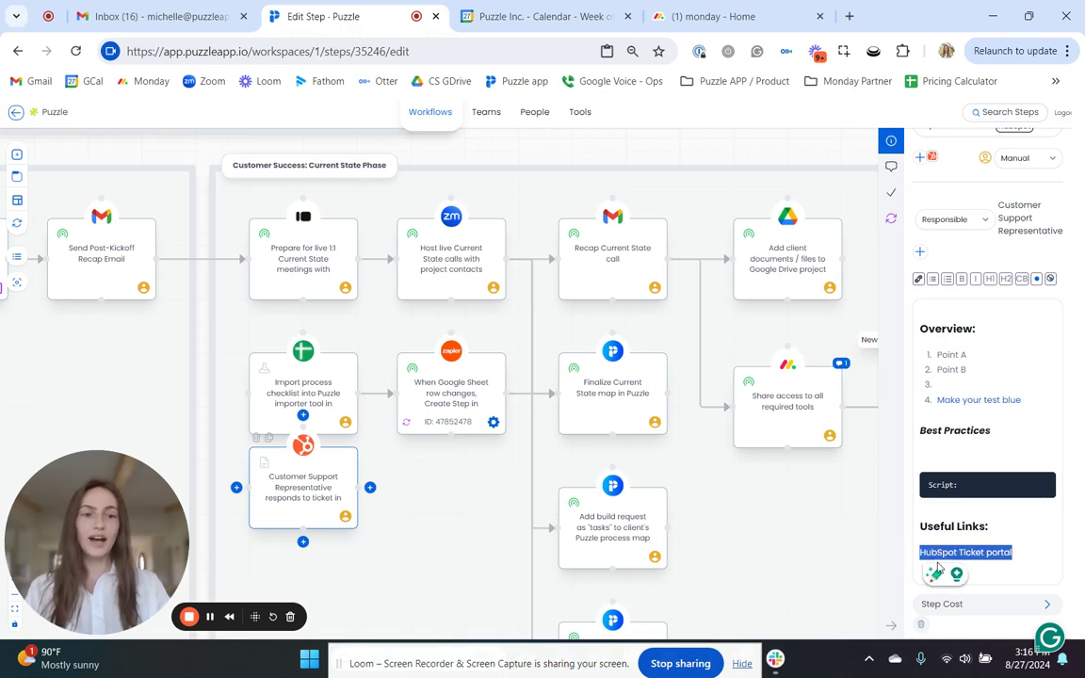
click(918, 280)
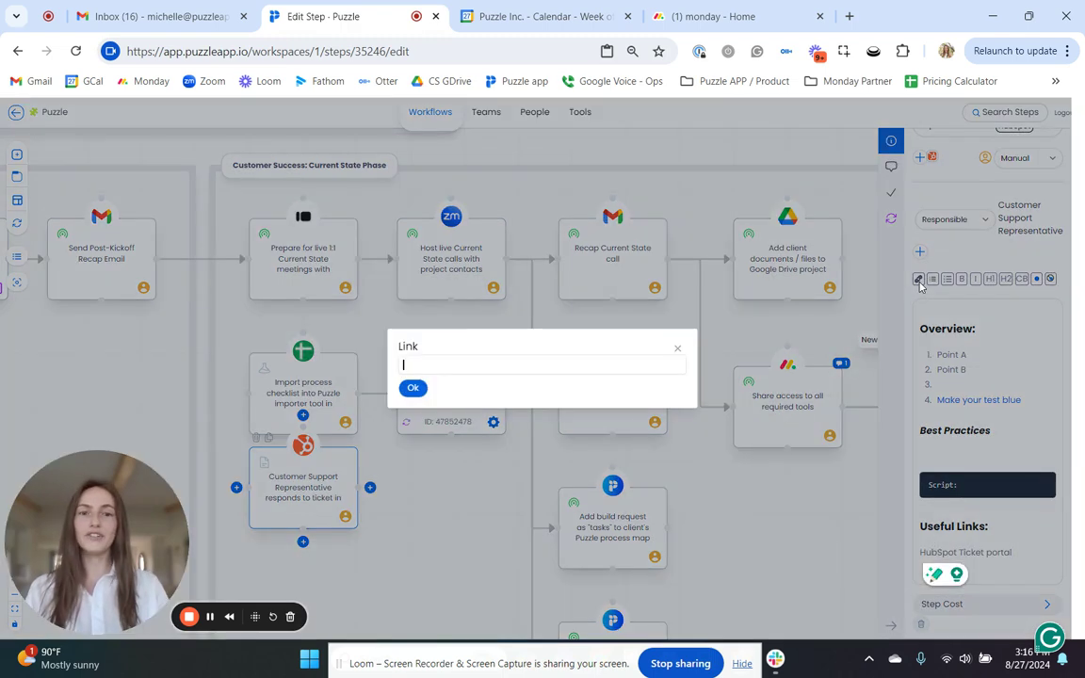
text(google.com)
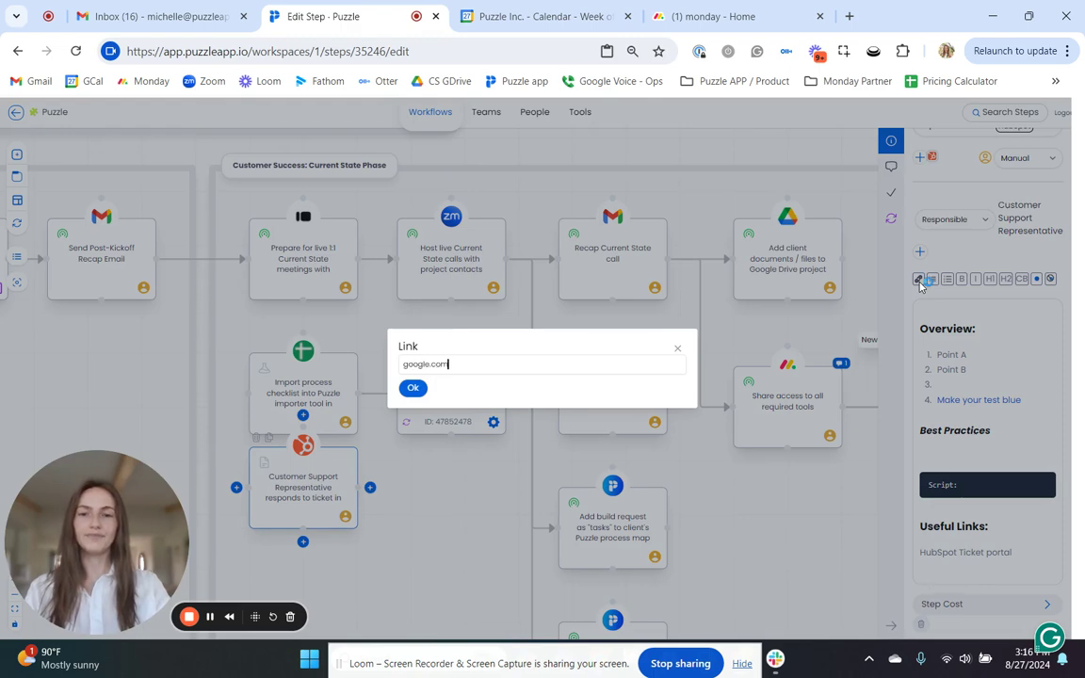
key(Return)
- Open the "HubSpot Ticket portal" link to test it and return to the process map
click(967, 554)
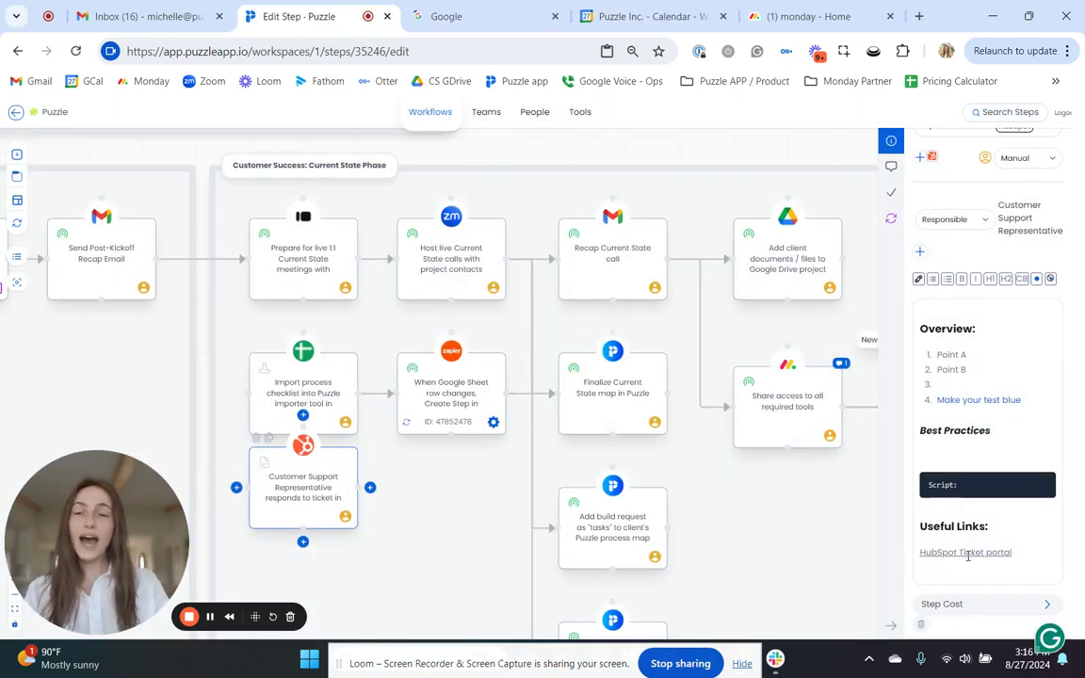
click(965, 556)
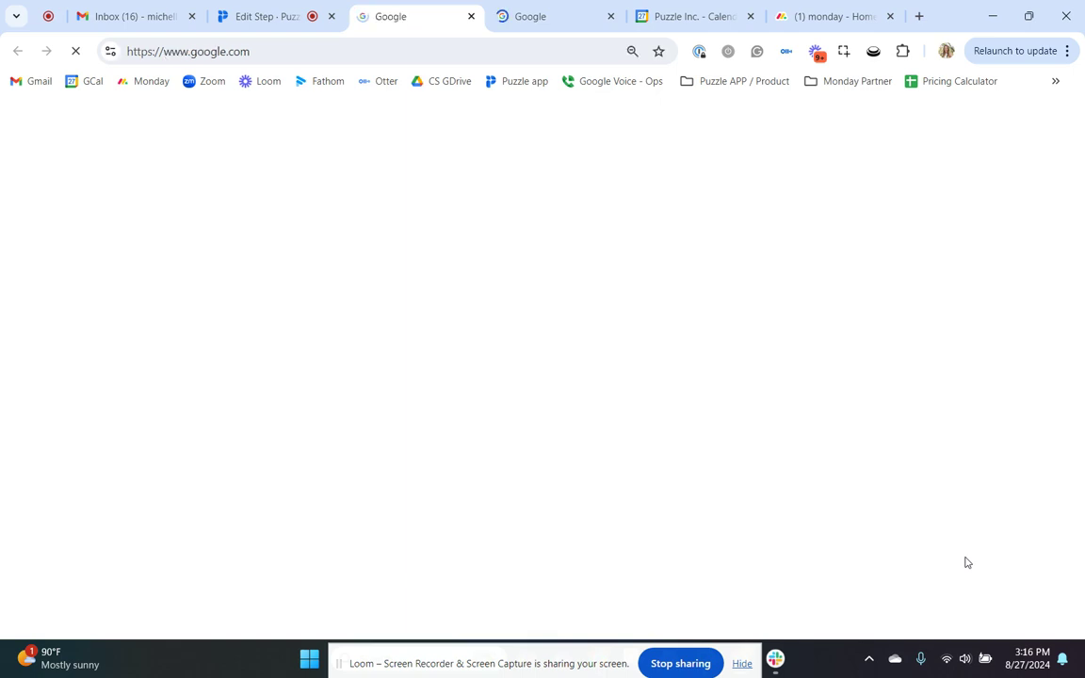
click(266, 16)
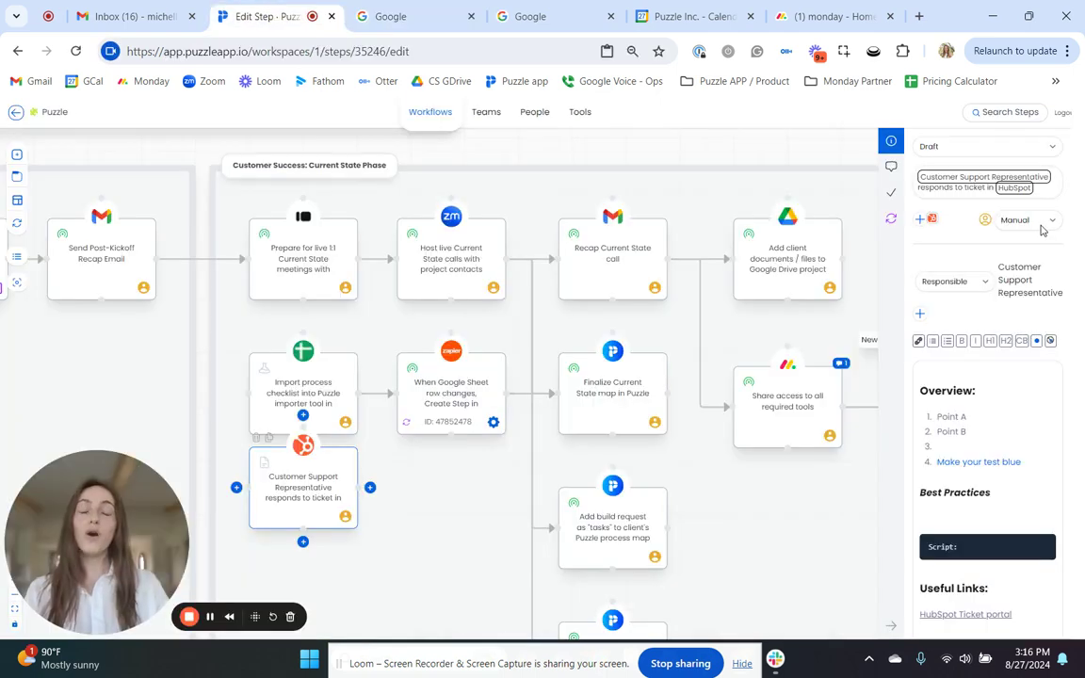
- Change the HubSpot ticket step's type to Email
click(1040, 222)
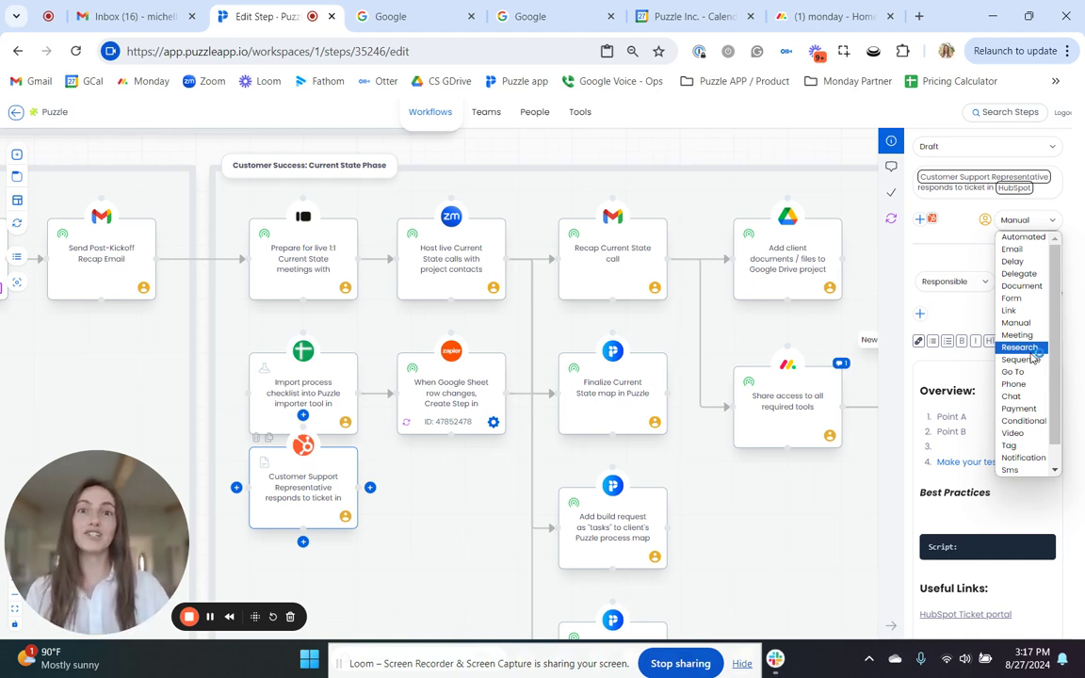
click(1025, 249)
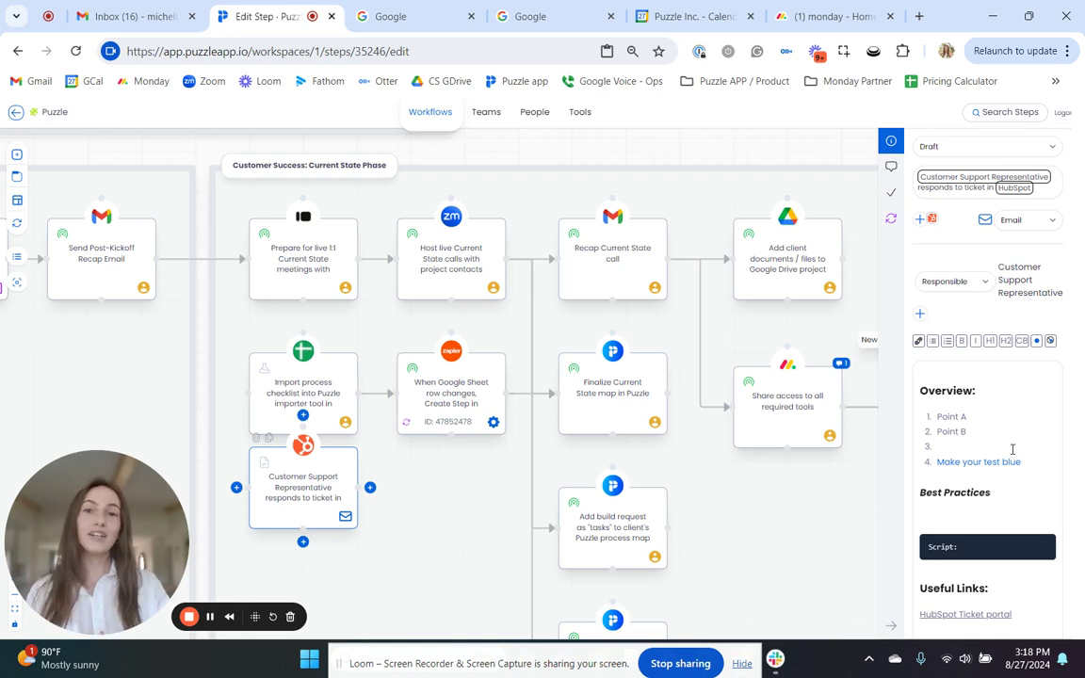
scroll(1011, 443, down, 1)
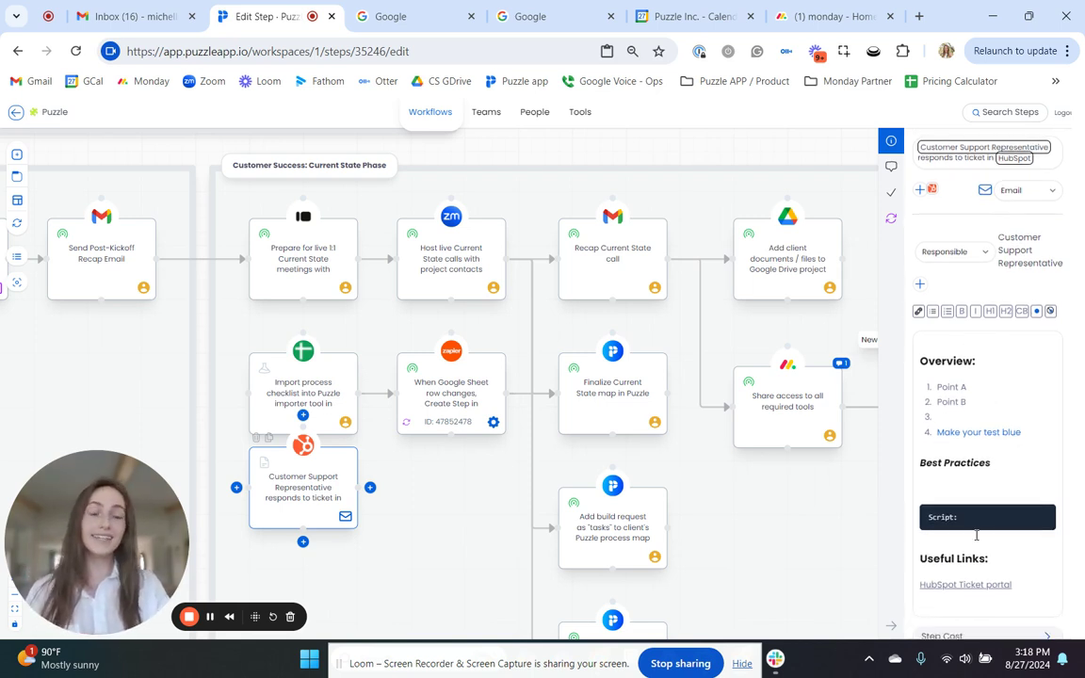
- Open the "Customer Success: Current State Phase" section and review its roles, tools, overview notes and useful links
click(715, 151)
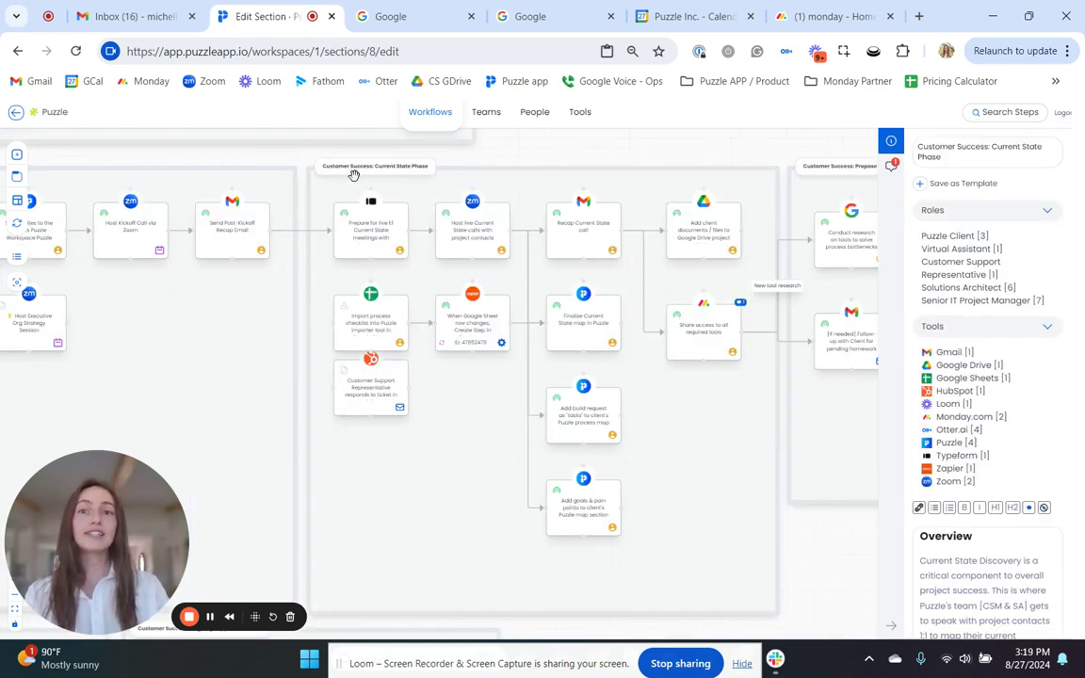
click(355, 170)
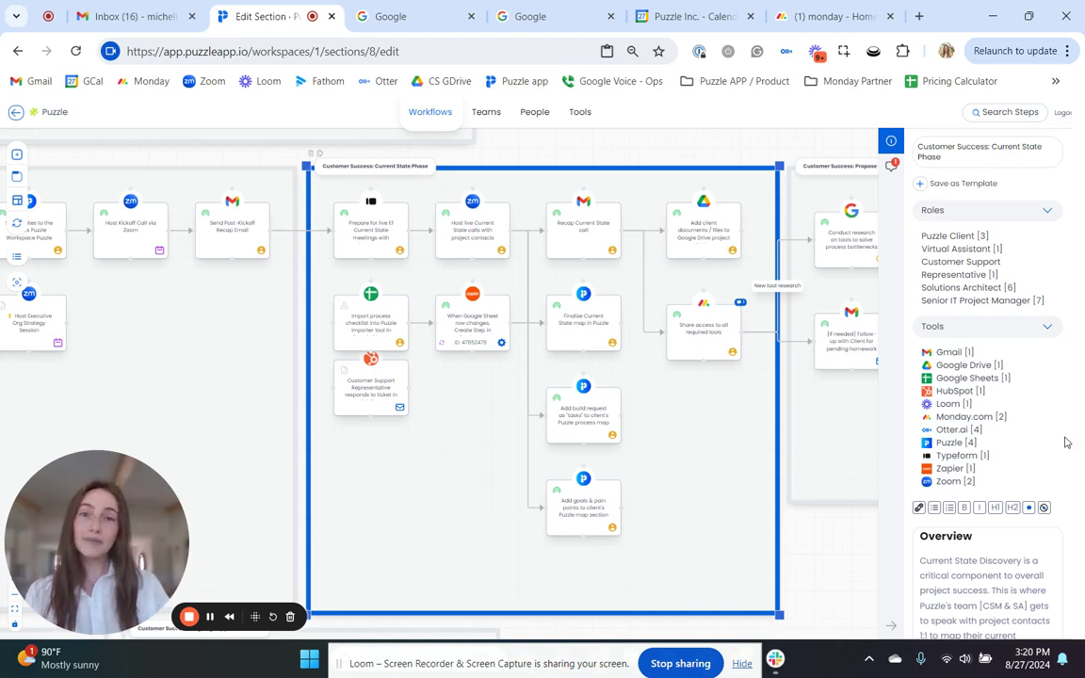
scroll(1065, 442, down, 5)
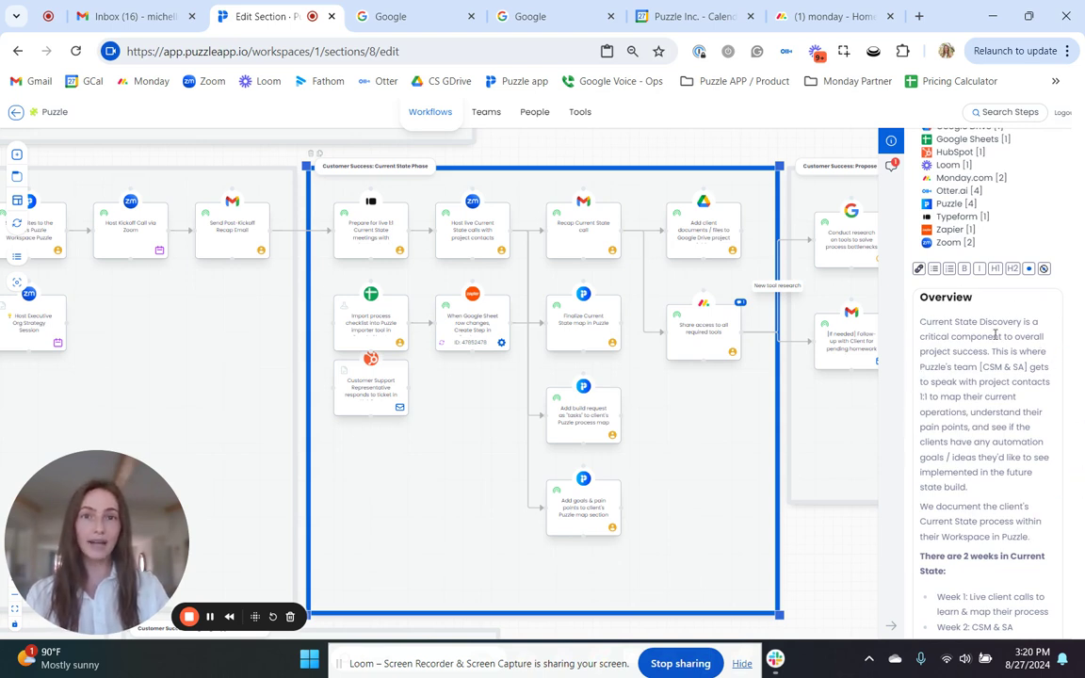
scroll(1001, 442, down, 1)
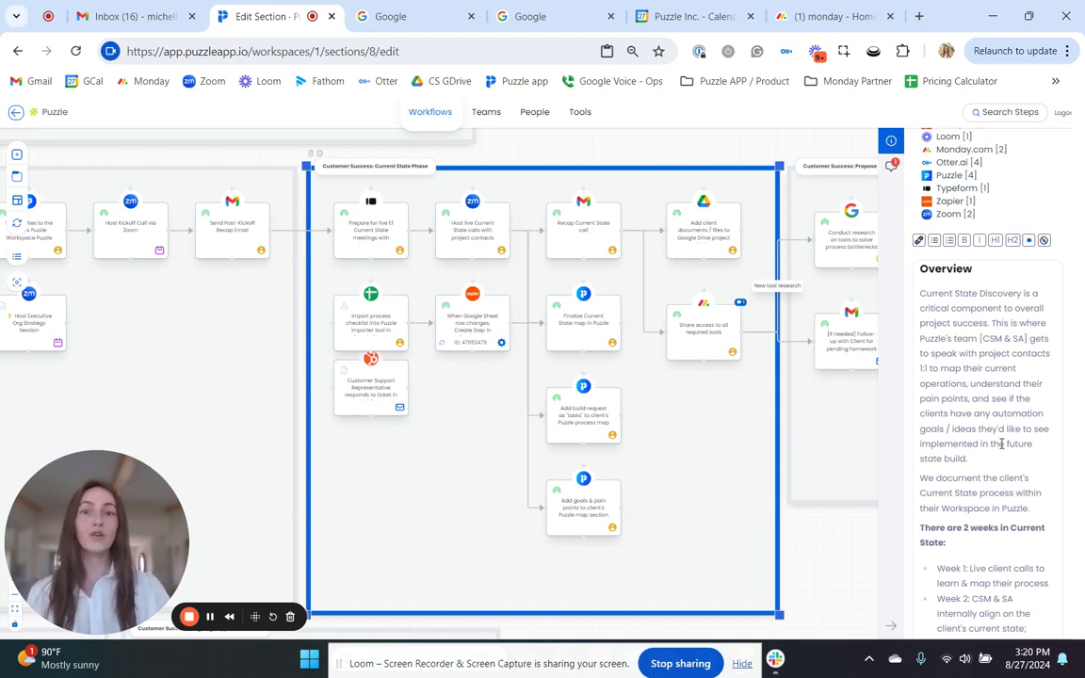
scroll(1001, 442, down, 8)
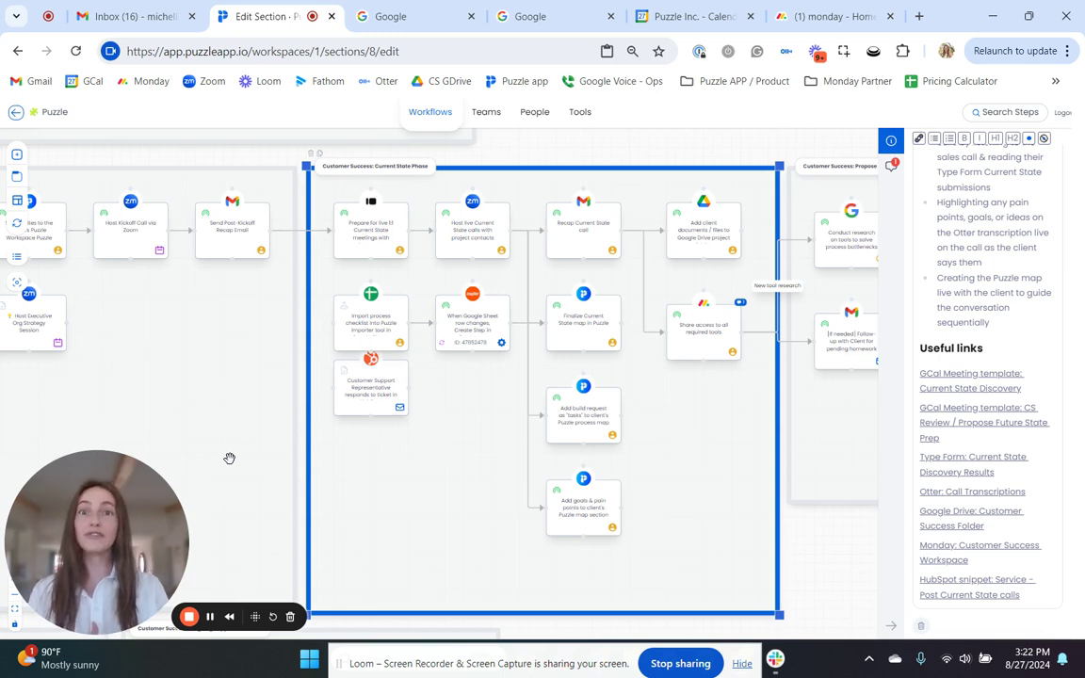
- Open the "Prepare for live 1:1 Current State meetings" step's details, and switch the workspace to the list view of steps
click(372, 228)
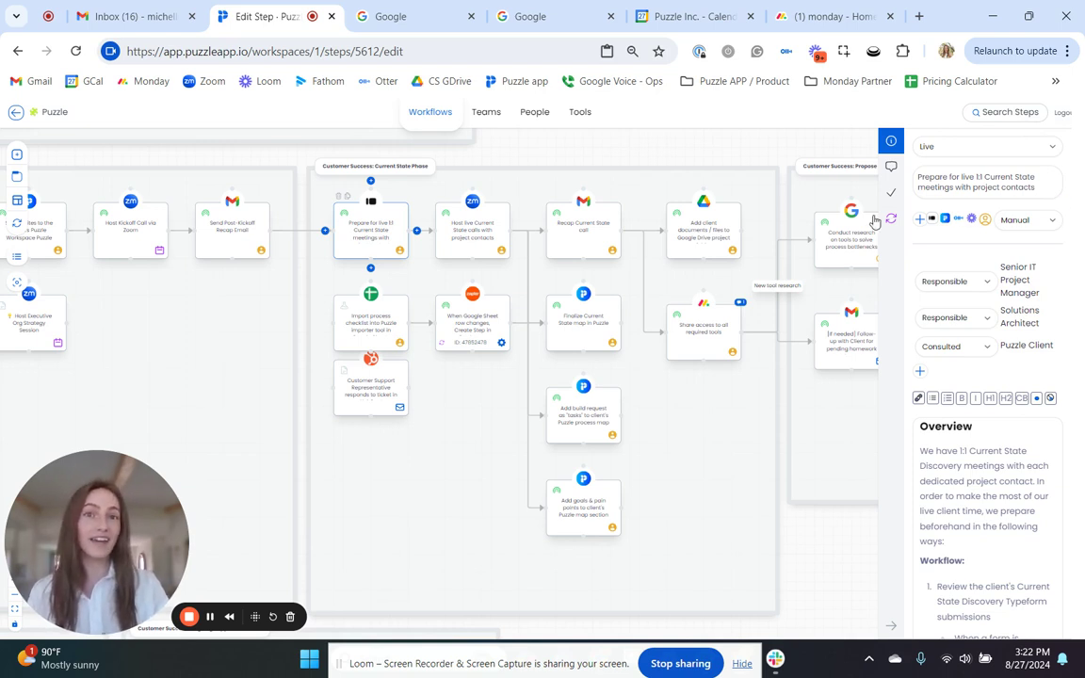
click(16, 258)
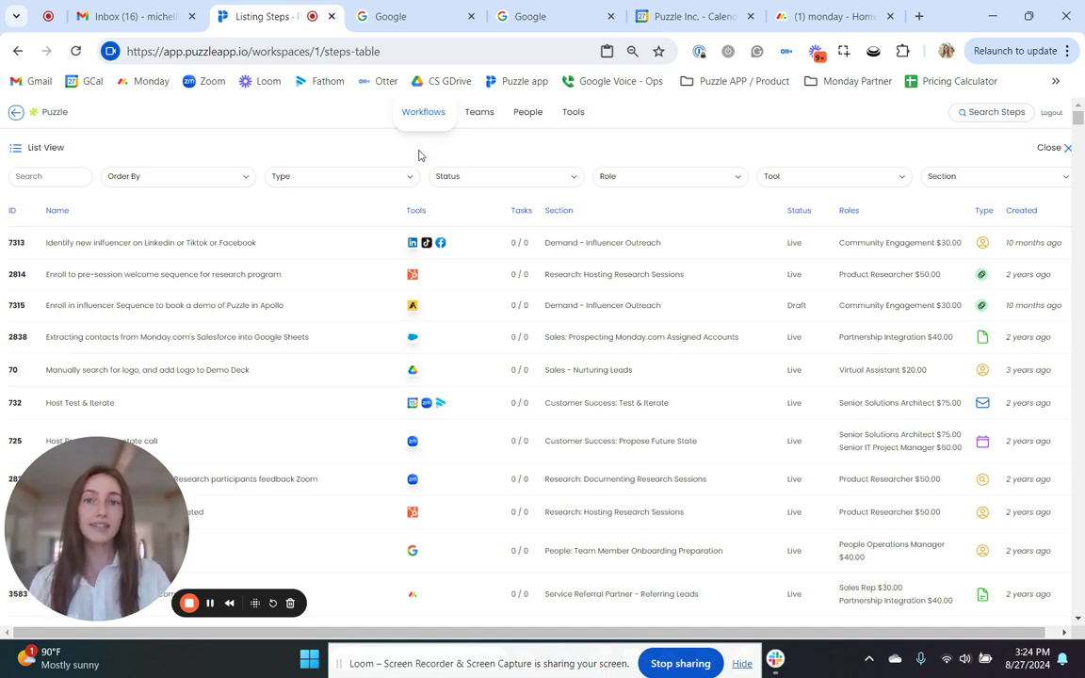
- Filter the step list by type Manual and by tool Gmail
click(329, 181)
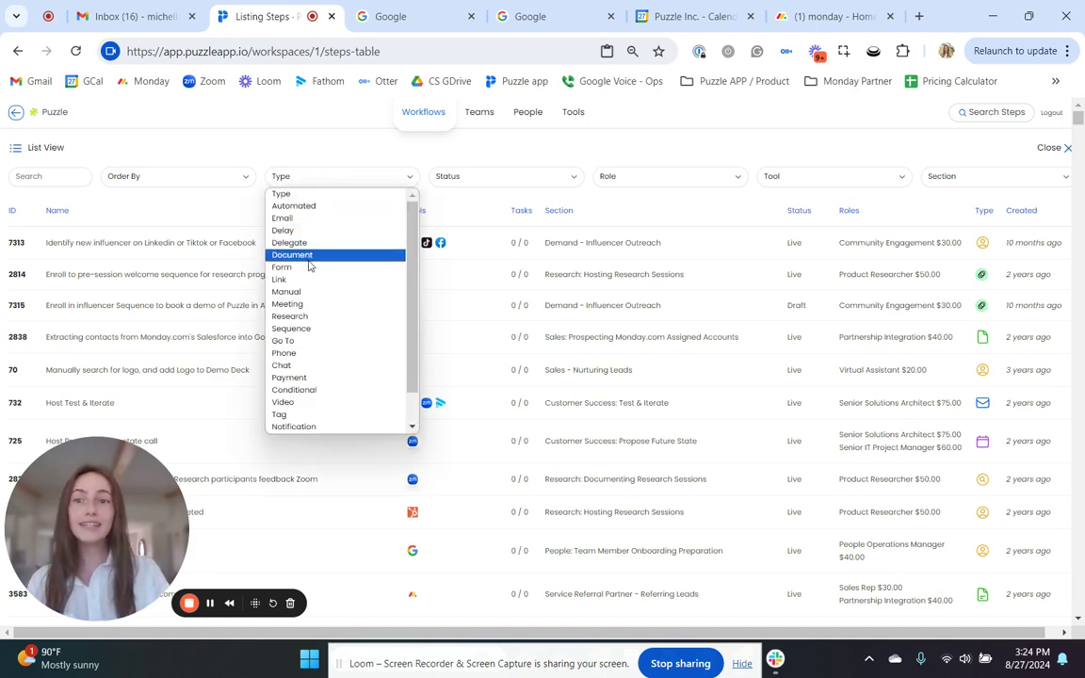
click(286, 291)
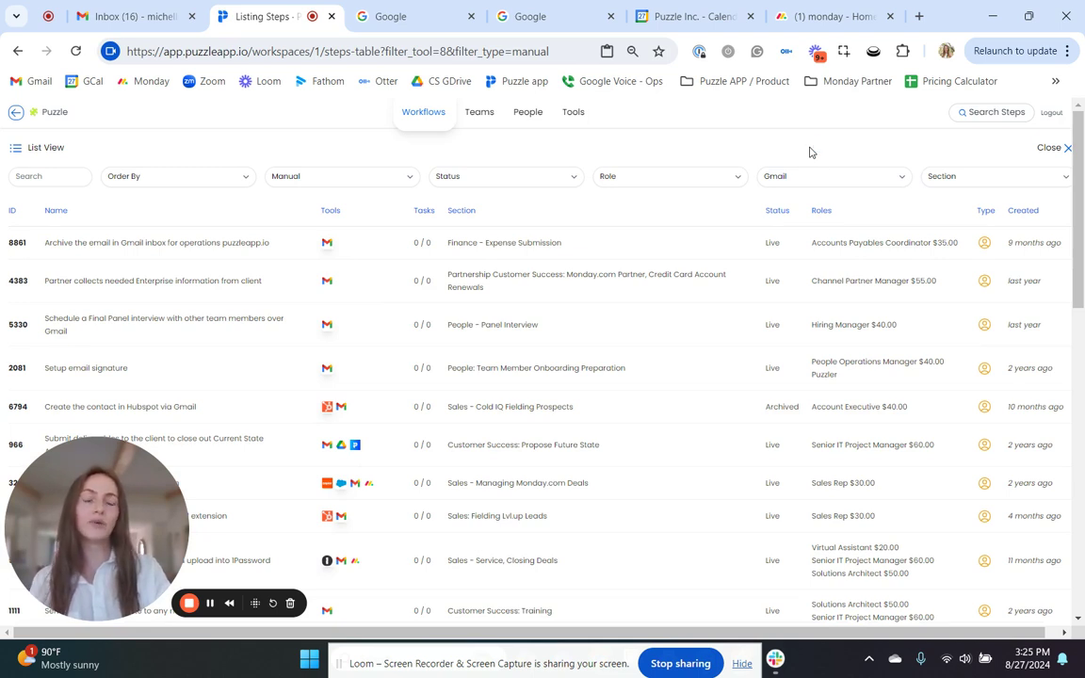
click(827, 179)
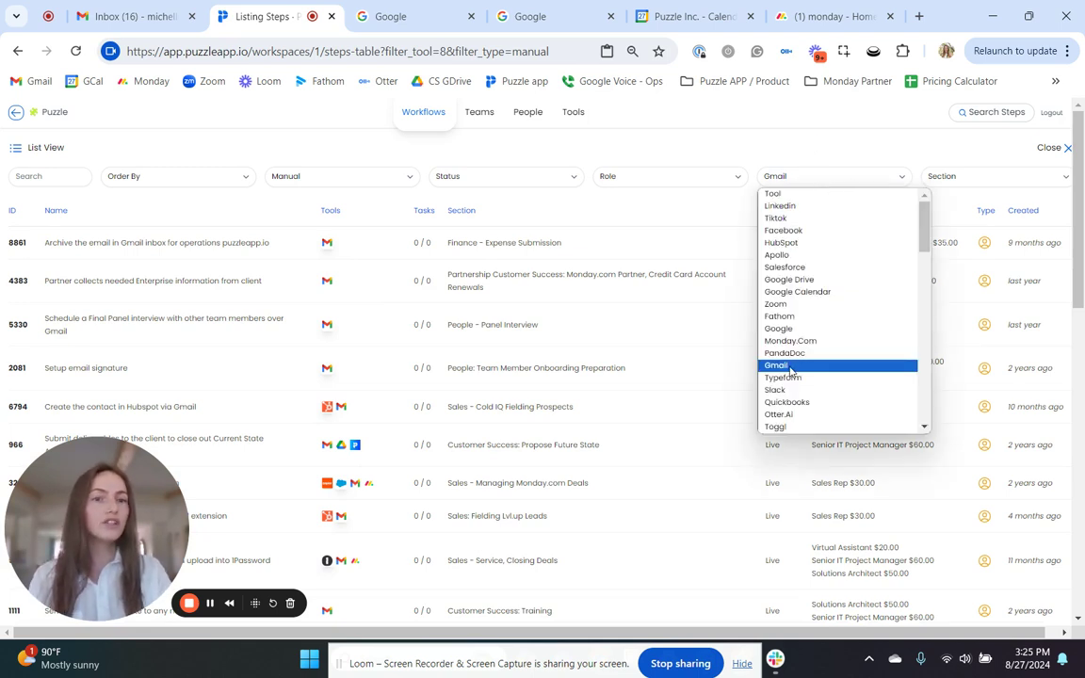
click(791, 368)
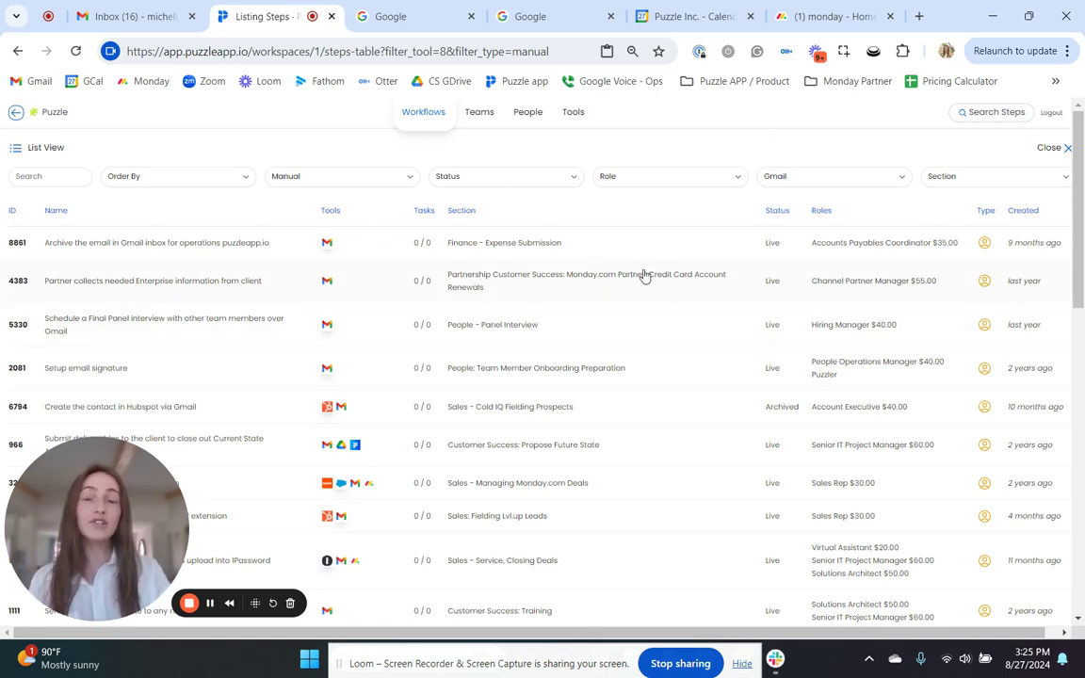
- Look through the filtered steps and open the "Recap Current State call" step in the process map
scroll(694, 318, down, 10)
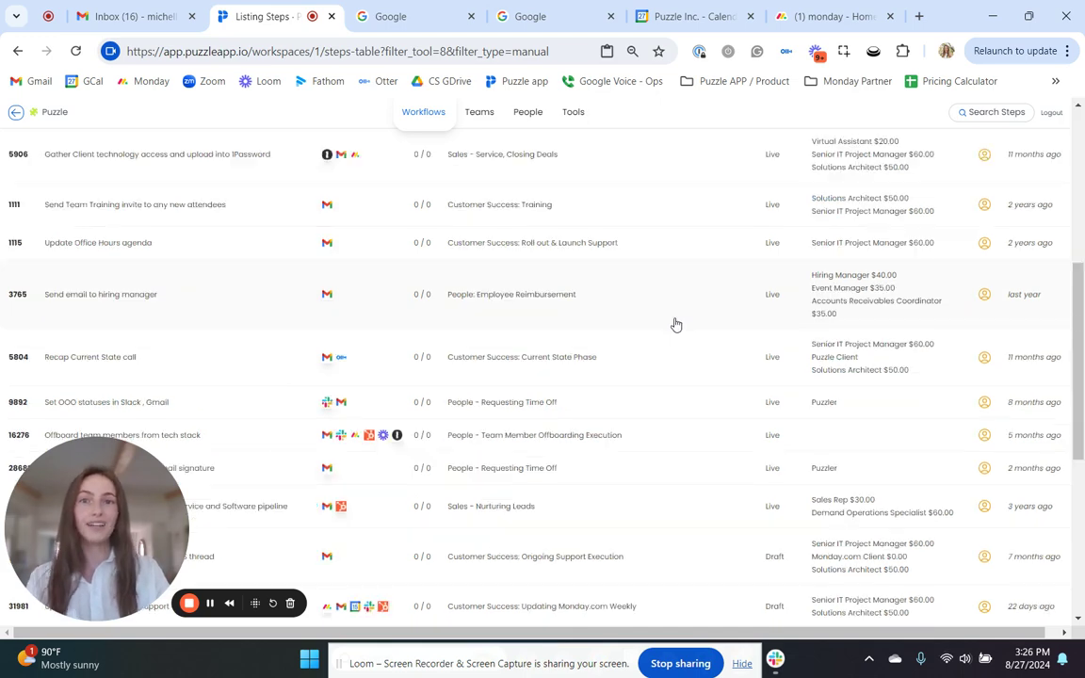
scroll(676, 324, up, 3)
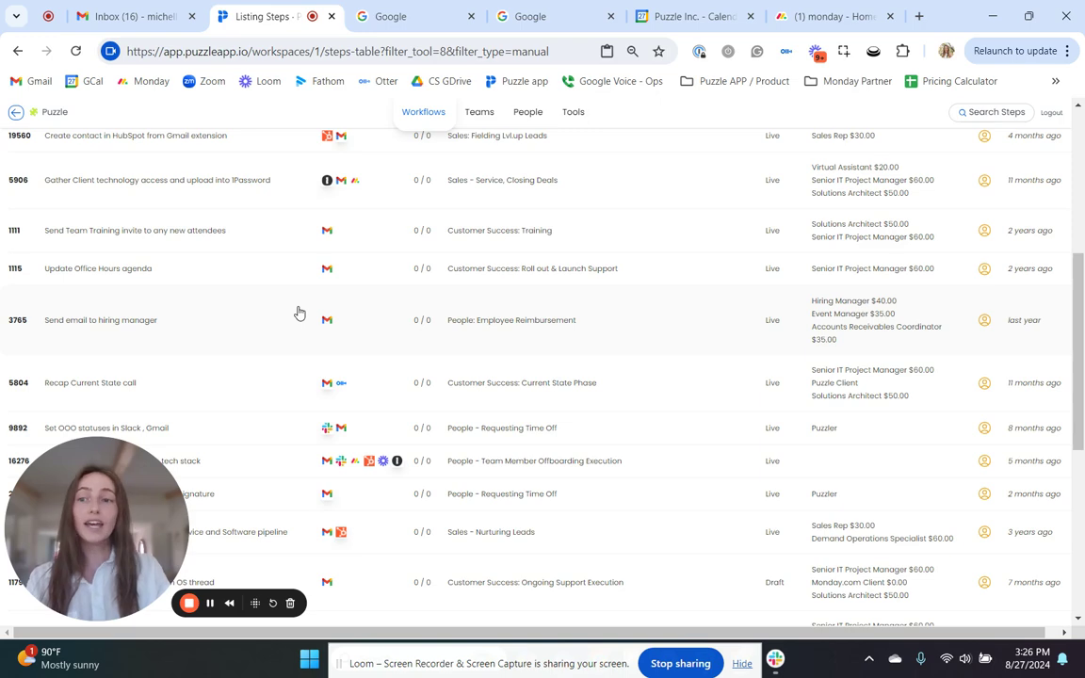
click(15, 384)
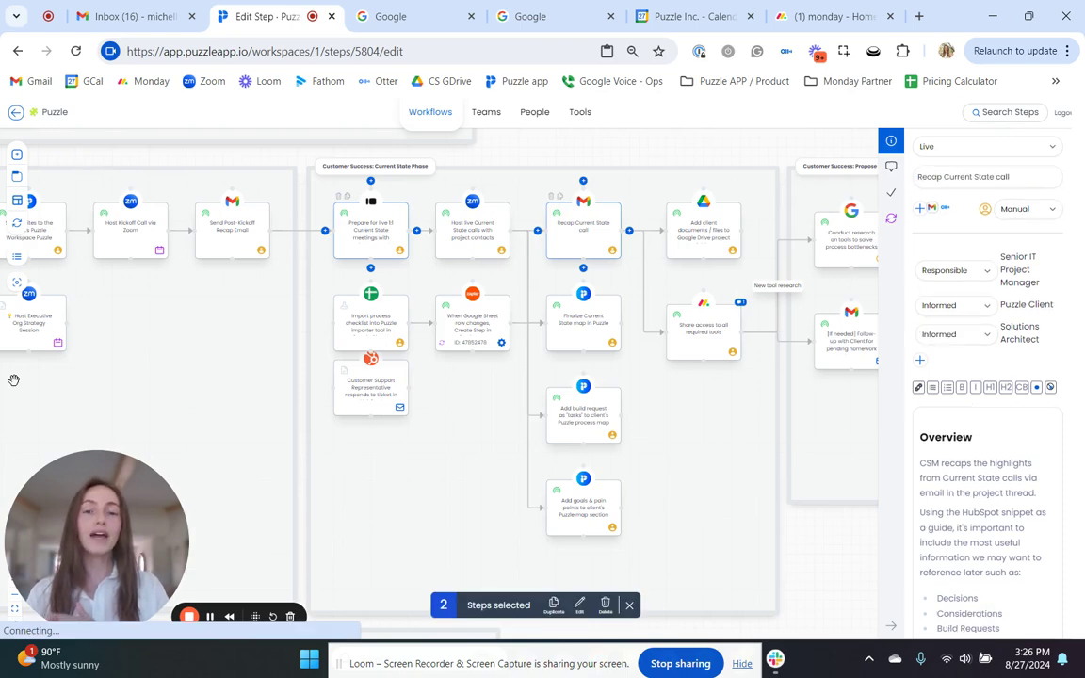
click(14, 380)
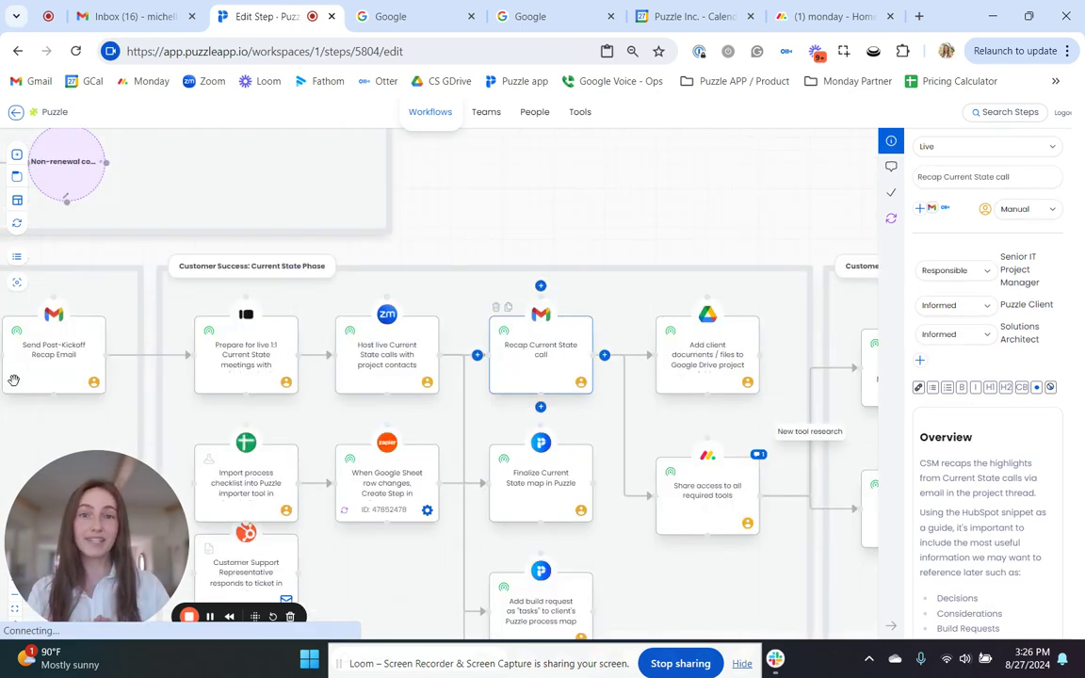